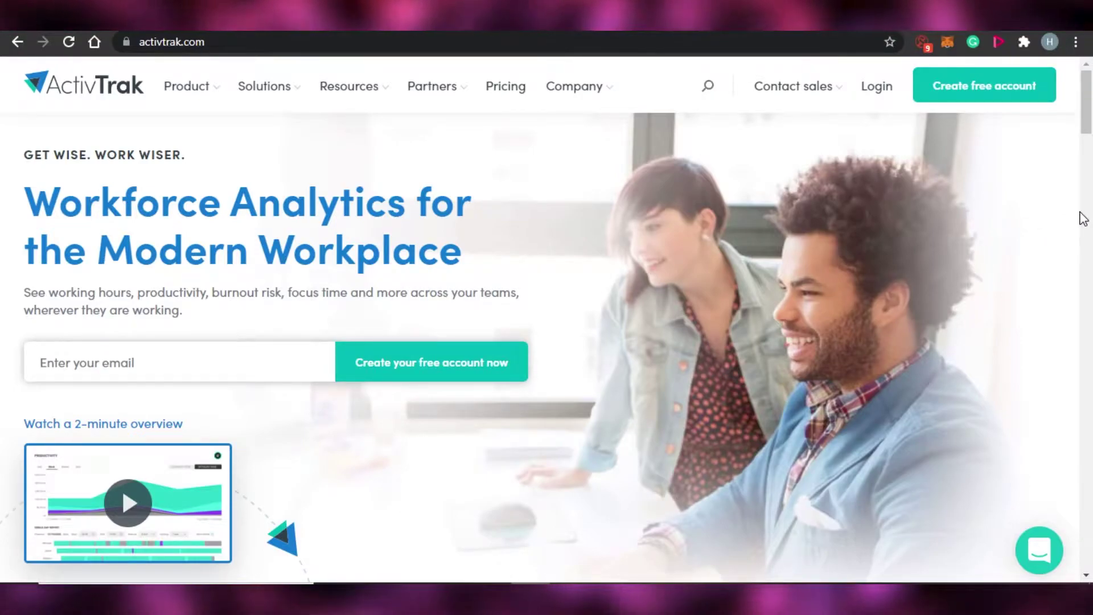
# Scroll the ActivTrak page and expand Alarms to show Risk Level and Alarm Log
pyautogui.moveTo(1089, 91); pyautogui.dragTo(1089, 373)
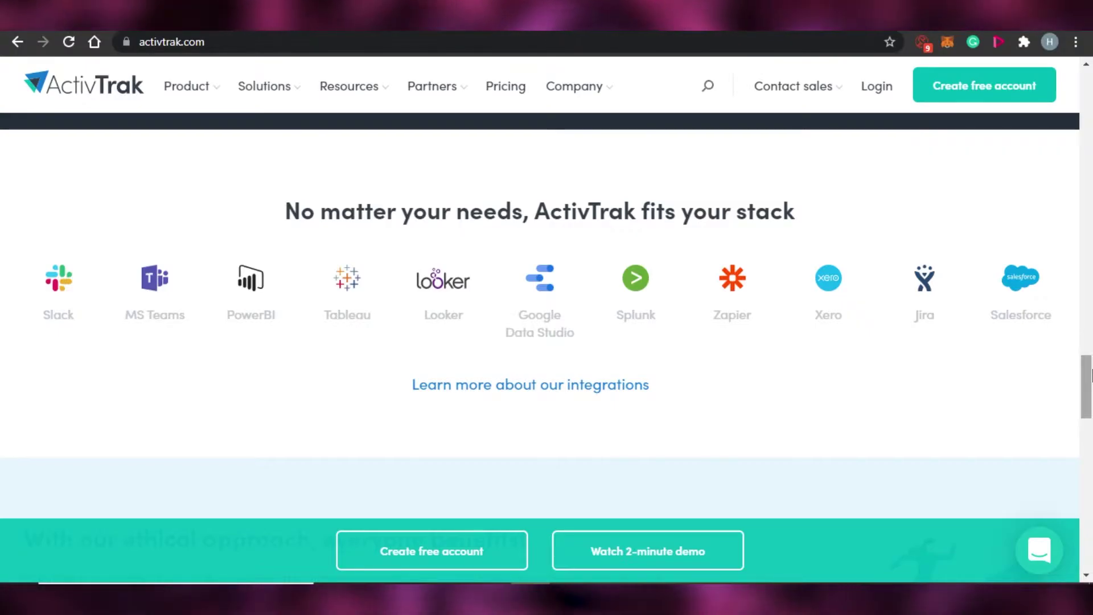
pyautogui.moveTo(1090, 373); pyautogui.dragTo(1090, 71)
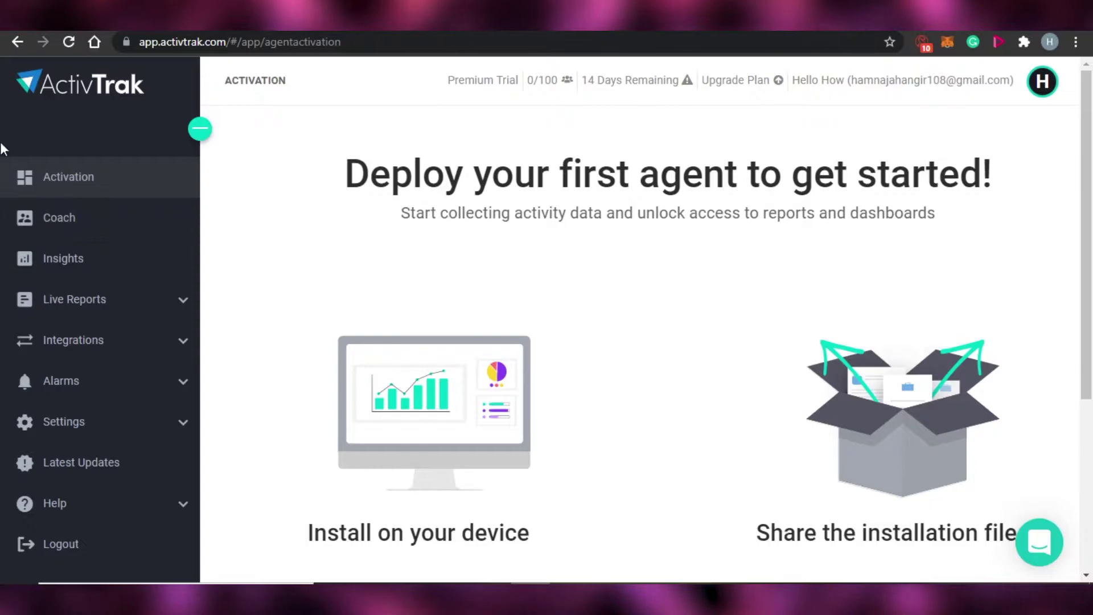
pyautogui.click(19, 383)
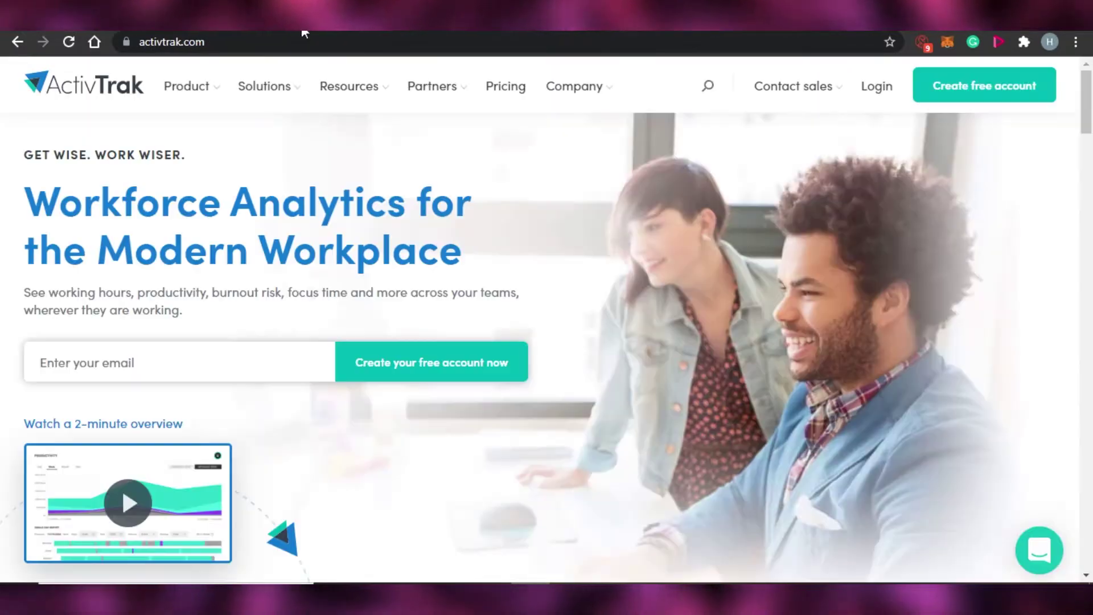
# Open the pricing page and review the Free ($0), Advanced ($9), Premium ($15) and Enterprise plans
pyautogui.click(506, 86)
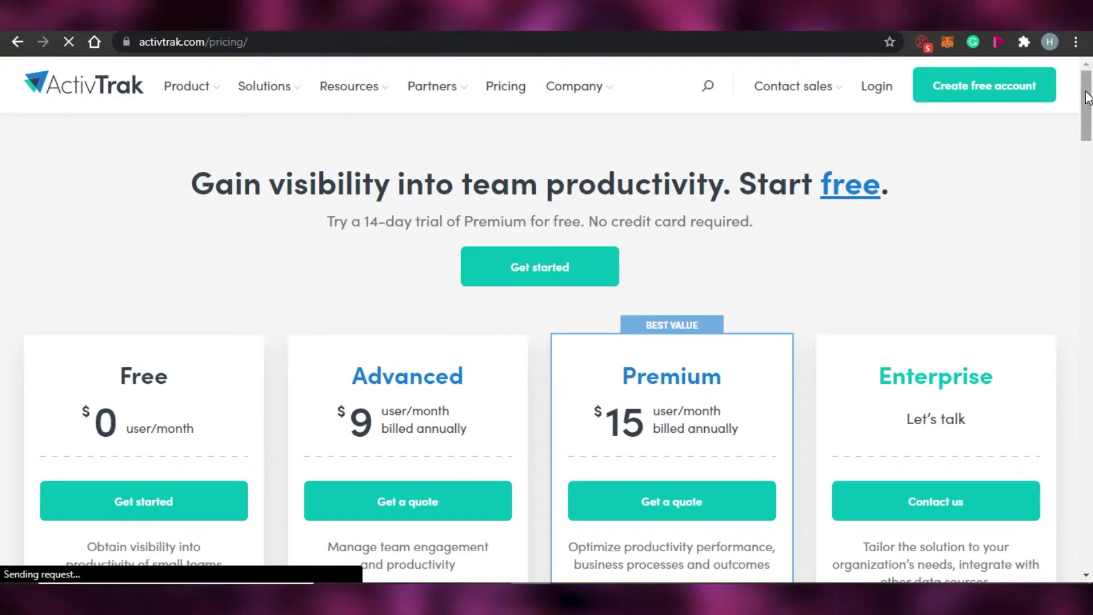
pyautogui.moveTo(1085, 94); pyautogui.dragTo(1090, 120)
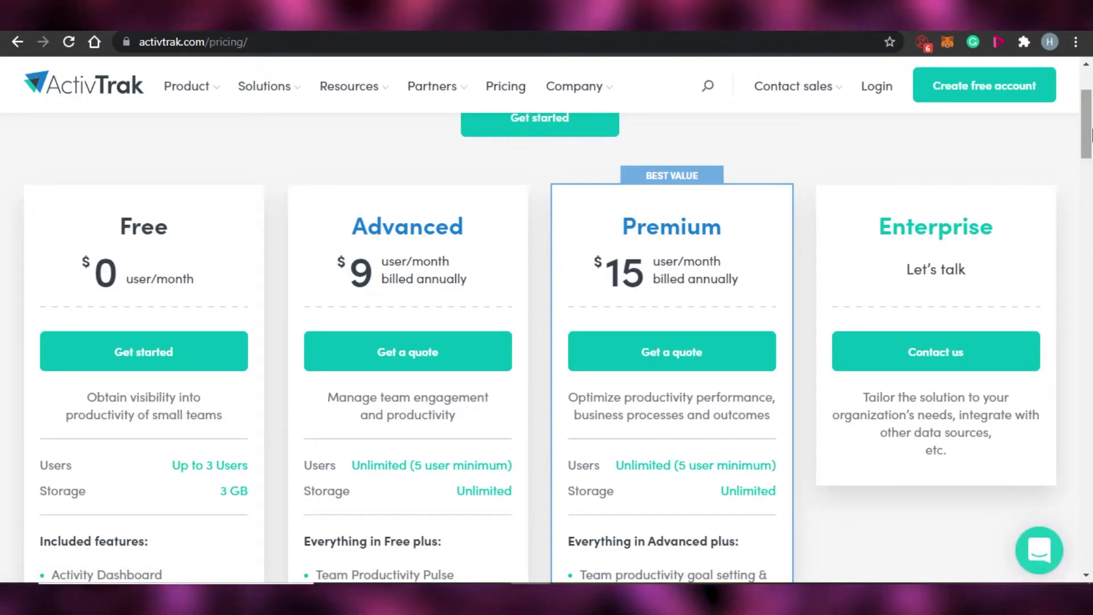
pyautogui.moveTo(1091, 123); pyautogui.dragTo(1091, 151)
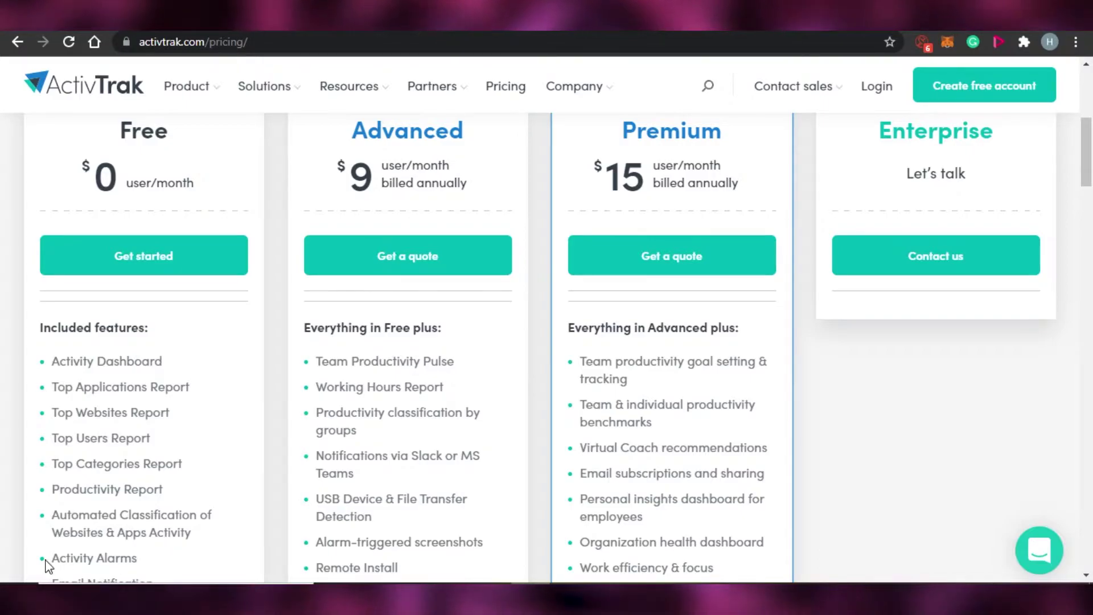
pyautogui.moveTo(1089, 150); pyautogui.dragTo(1091, 157)
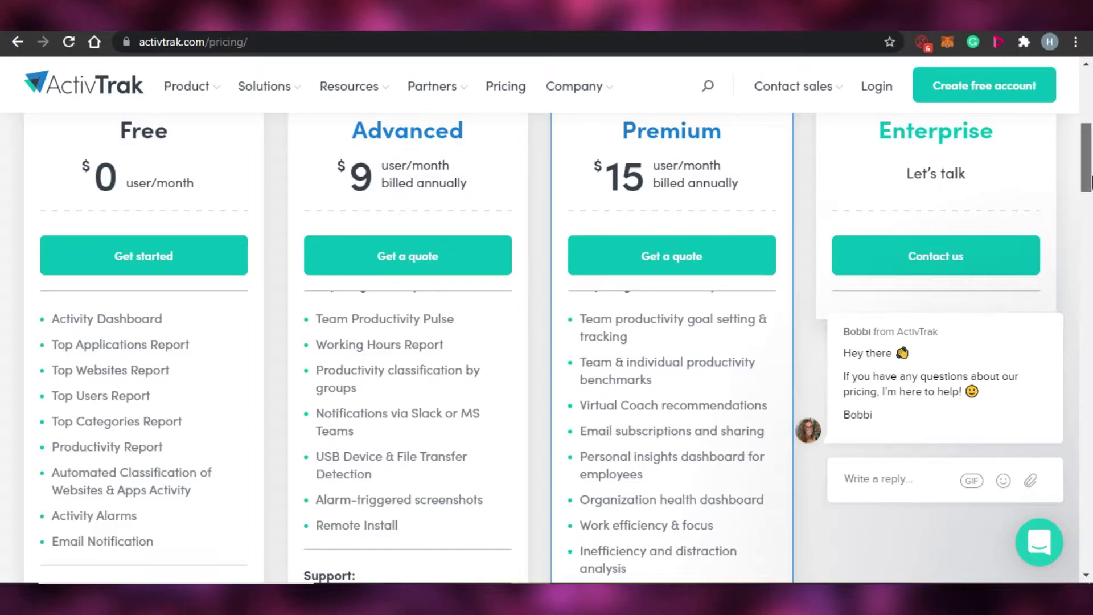
# Scroll through the pricing page's Add-ons and FAQ sections
pyautogui.scroll(-5, 1092, 182)
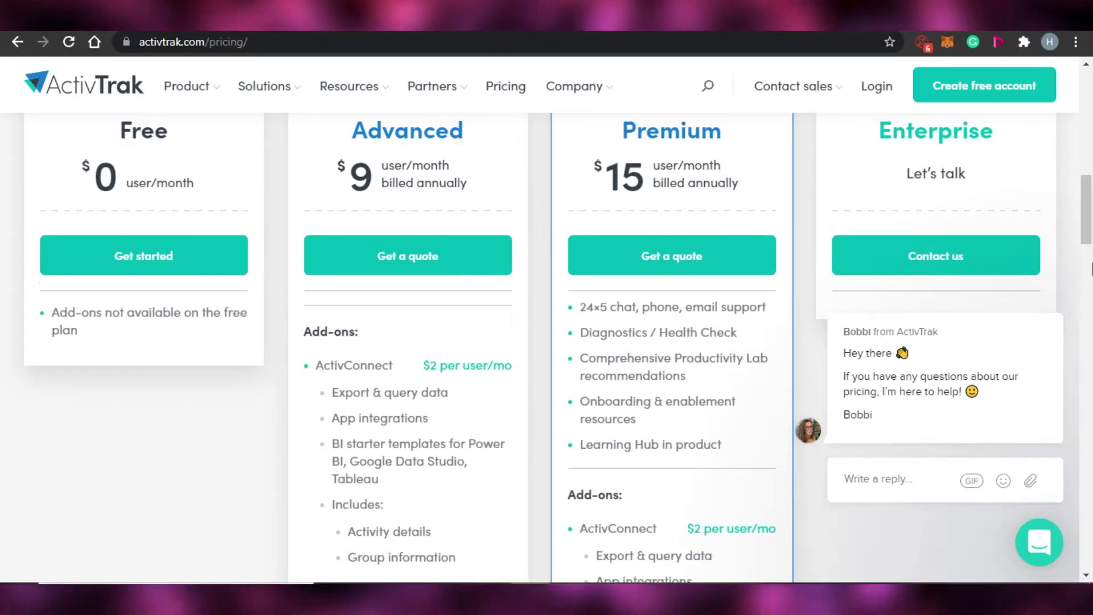
pyautogui.scroll(-6, 1091, 250)
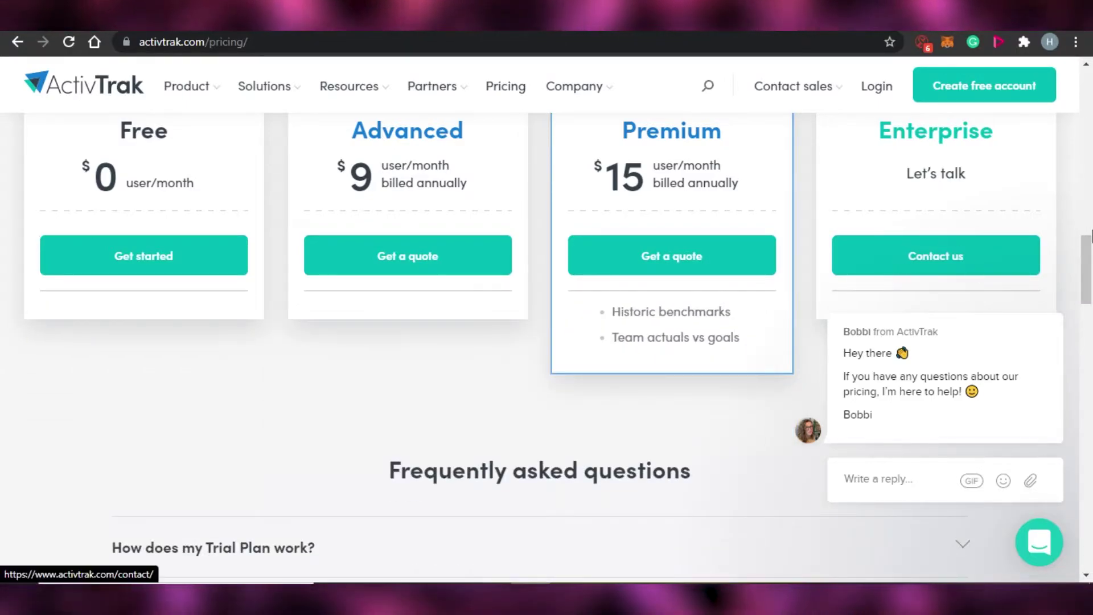
pyautogui.moveTo(1085, 254); pyautogui.dragTo(1090, 139)
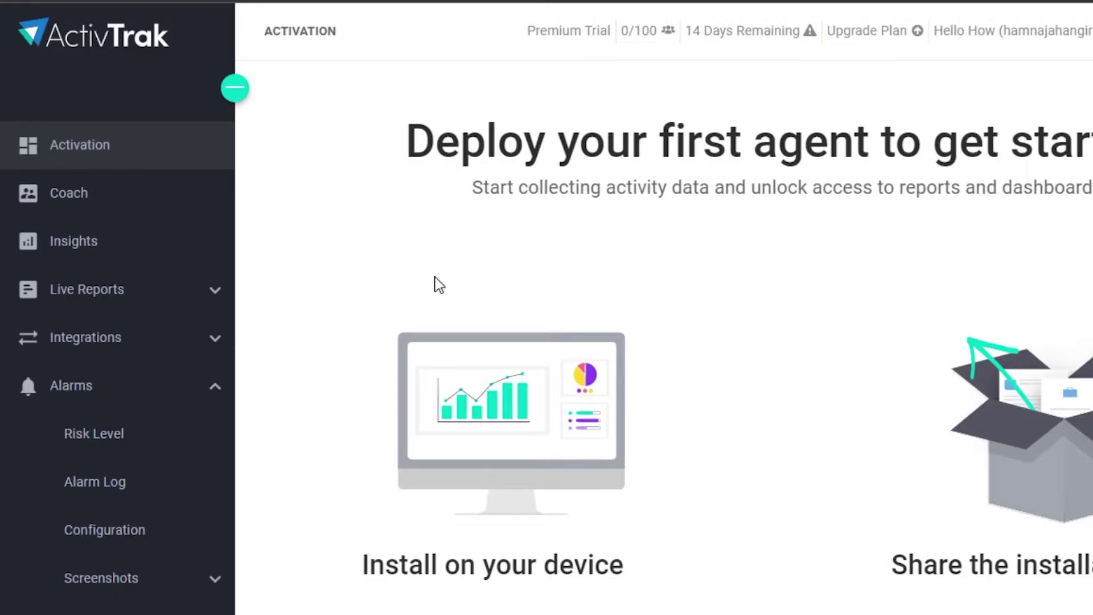
# Scroll the Activation page to the Download Agent button, then go to the Coach page
pyautogui.scroll(-5, 664, 365)
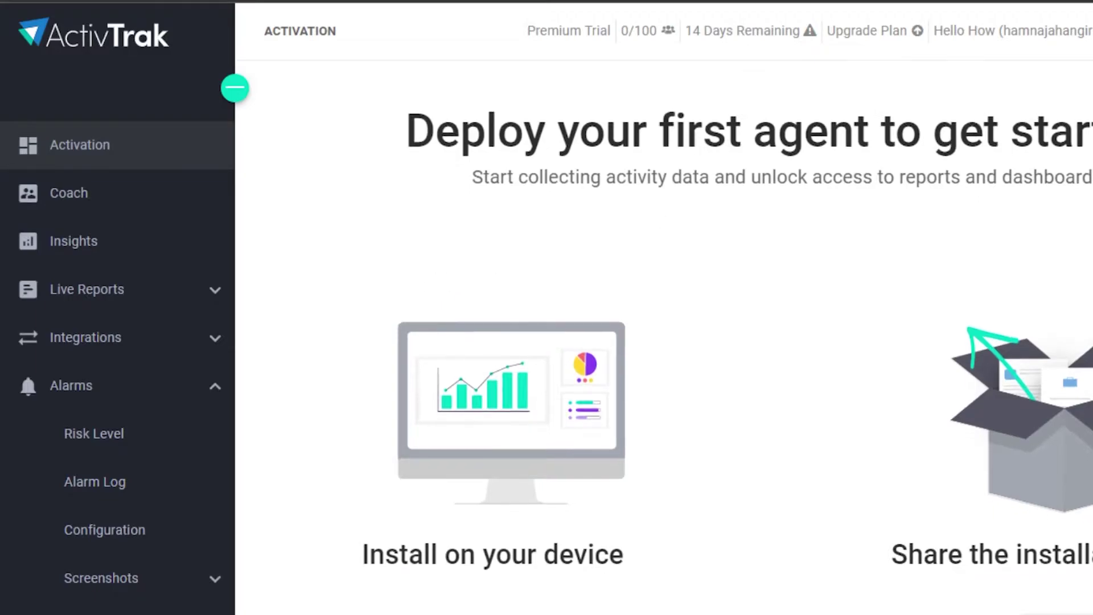
pyautogui.scroll(4, 664, 365)
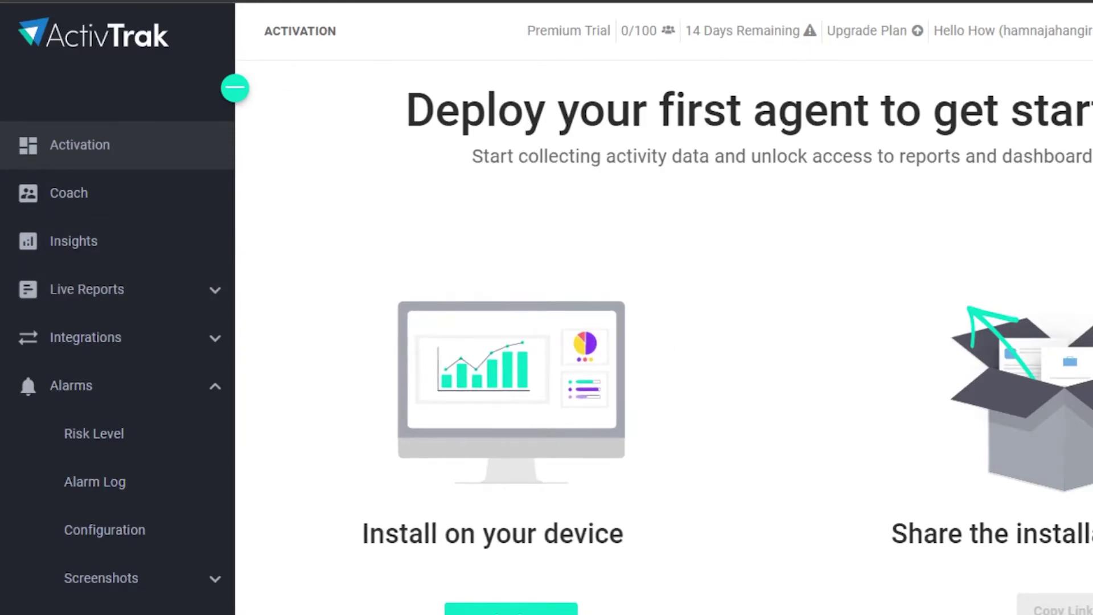
pyautogui.scroll(1, 727, 353)
pyautogui.scroll(-5, 541, 385)
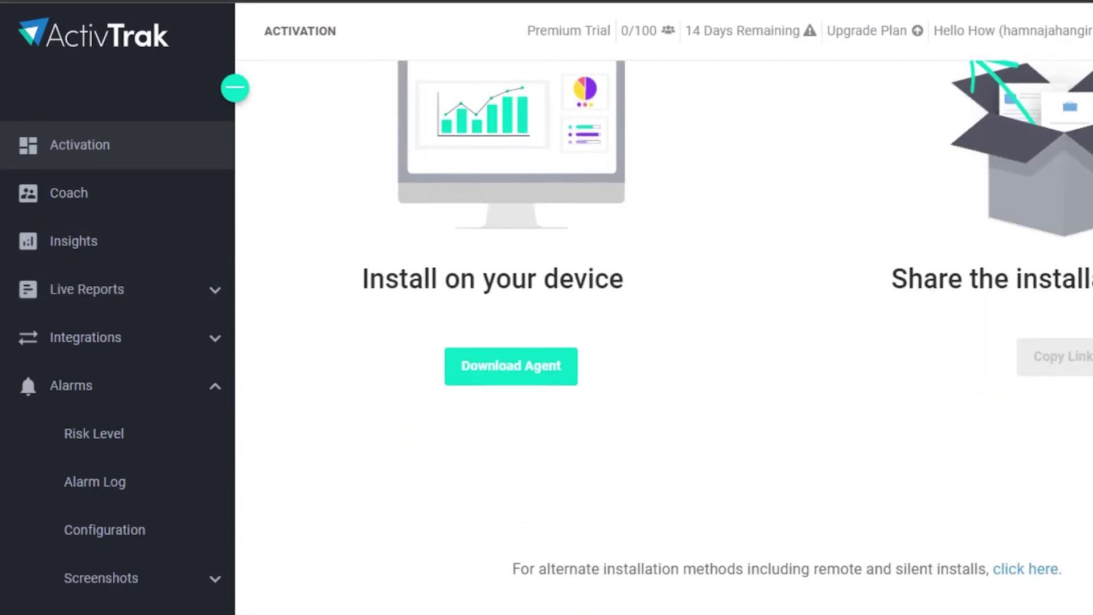
pyautogui.scroll(2, 541, 386)
pyautogui.scroll(-1, 541, 385)
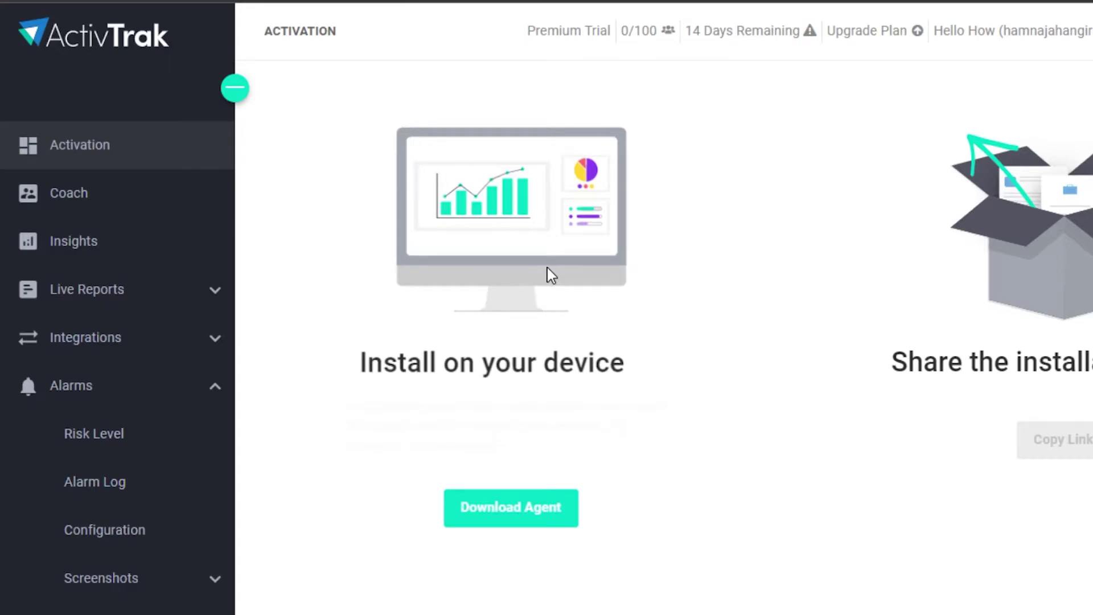
pyautogui.click(123, 207)
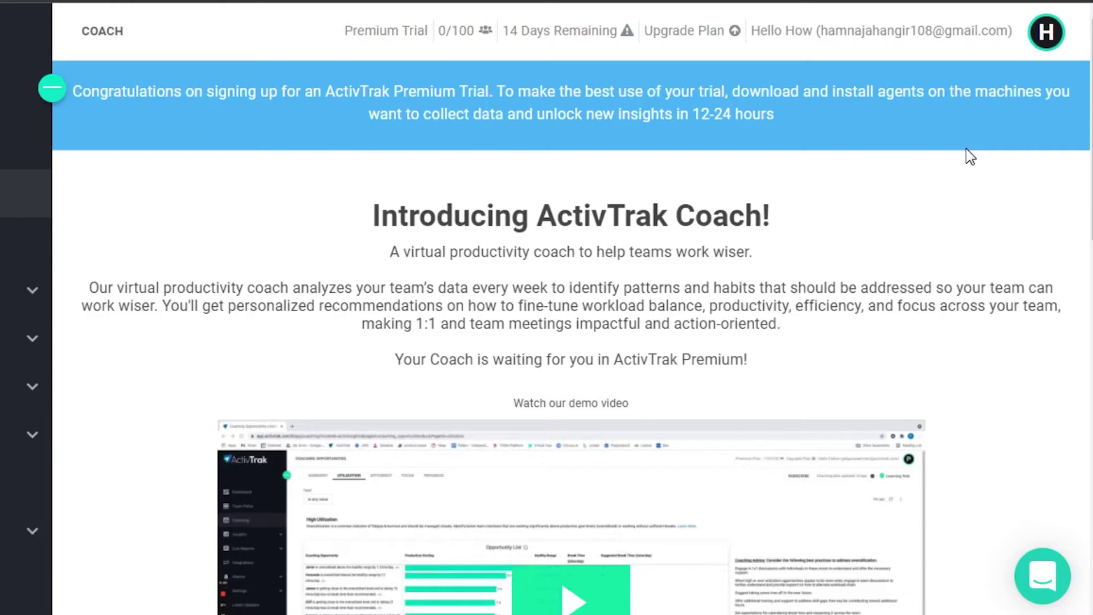
pyautogui.scroll(-7, 966, 148)
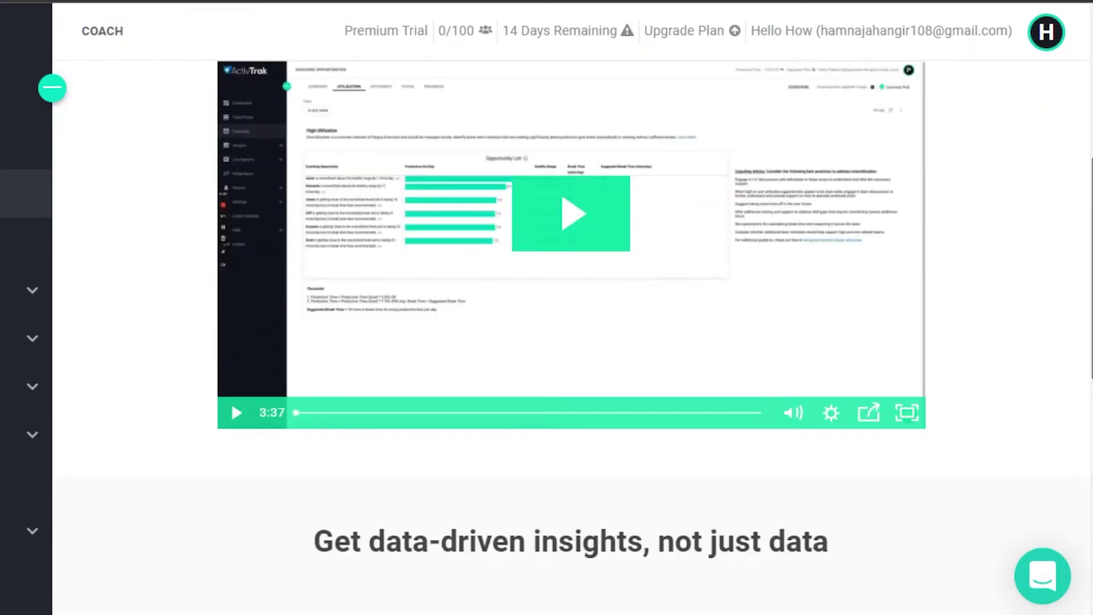
pyautogui.scroll(-1, 655, 309)
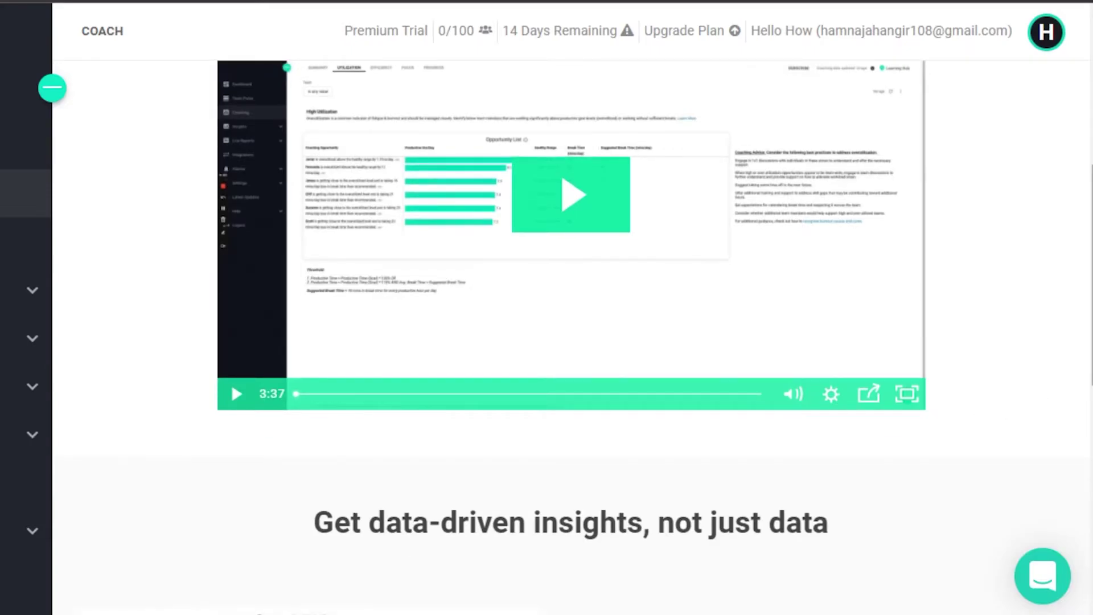
pyautogui.scroll(-10, 1091, 514)
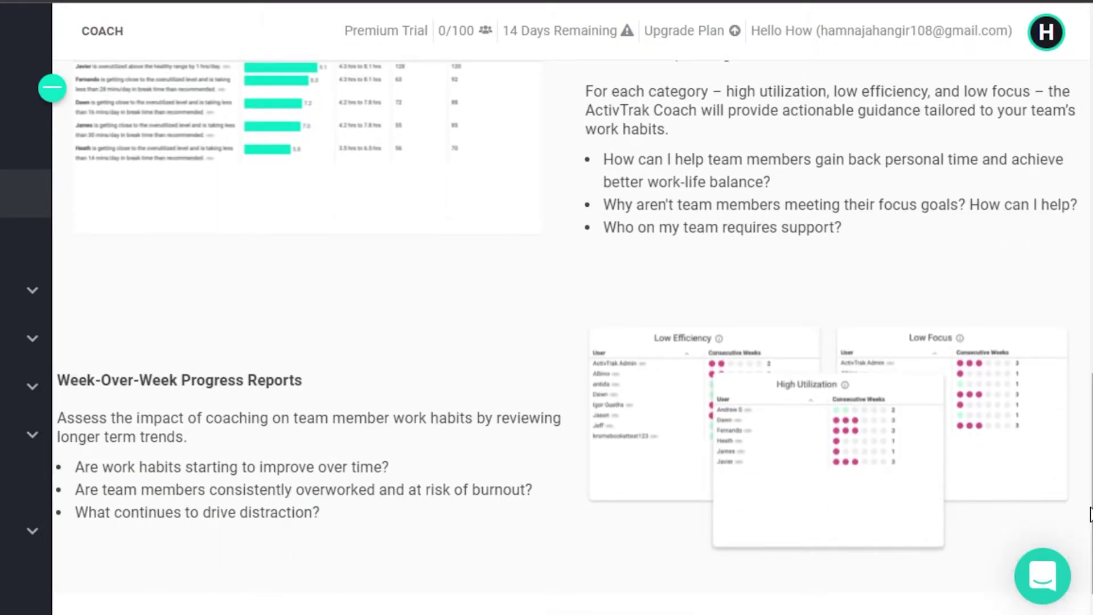
pyautogui.scroll(8, 572, 336)
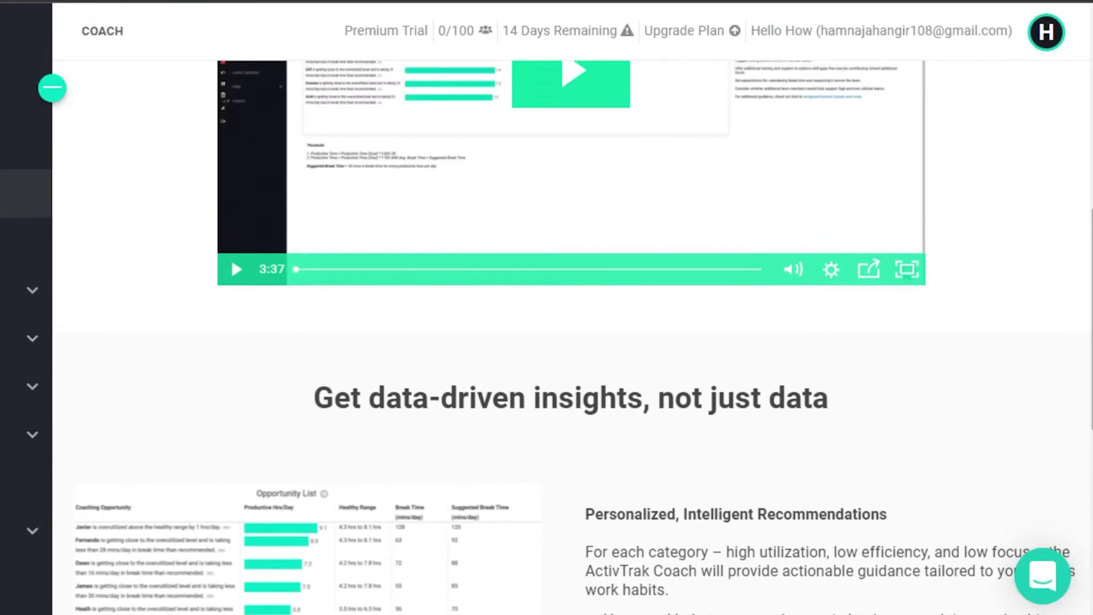
pyautogui.scroll(-4, 567, 337)
pyautogui.scroll(-2, 574, 349)
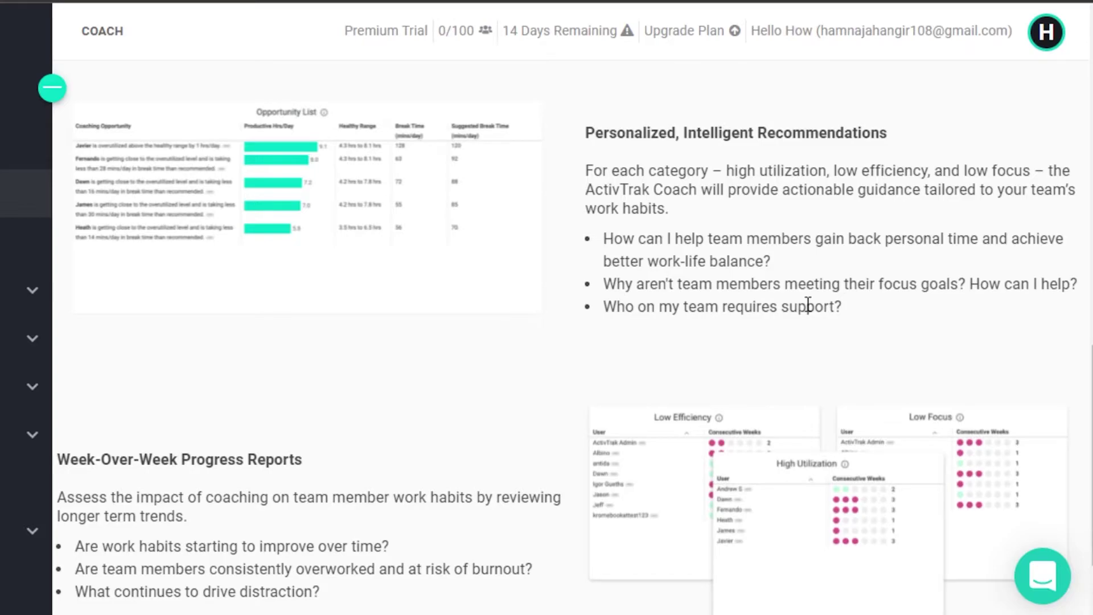
pyautogui.moveTo(820, 239); pyautogui.dragTo(808, 306)
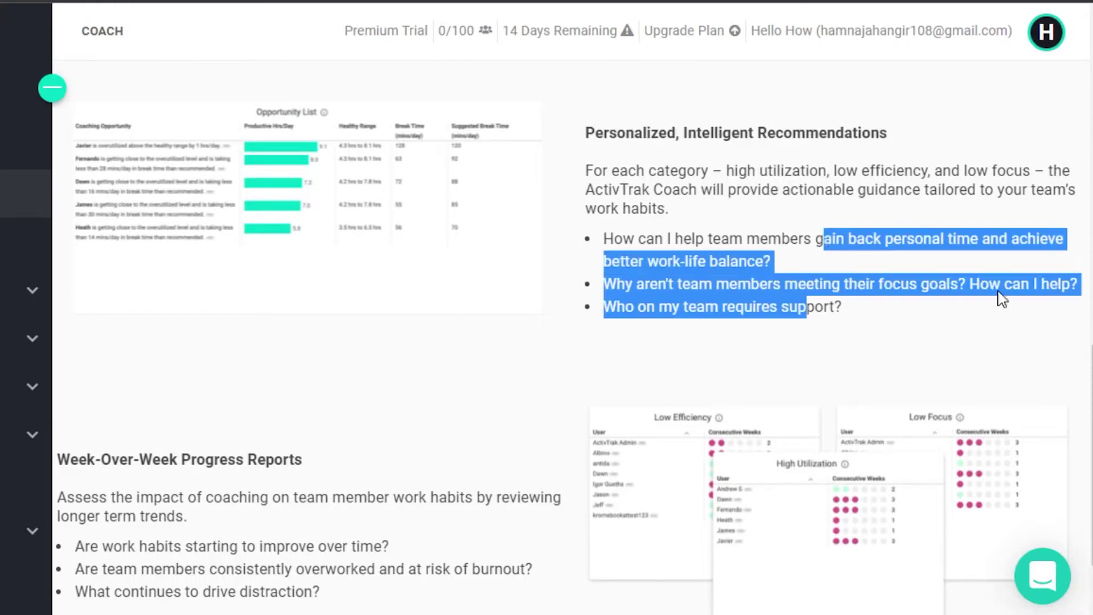
pyautogui.scroll(9, 1002, 298)
pyautogui.scroll(5, 570, 342)
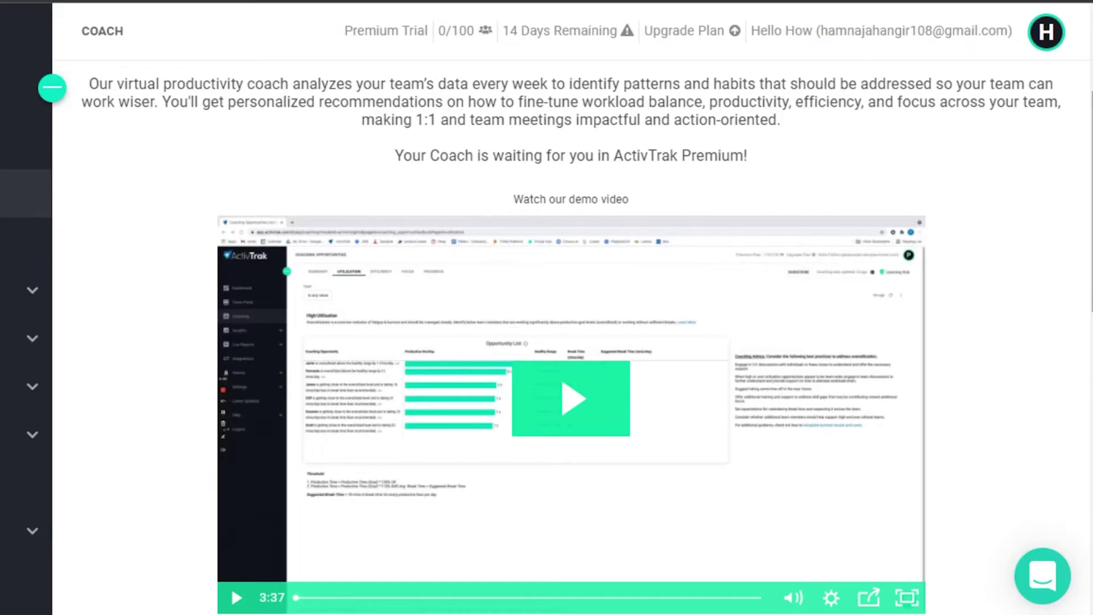
pyautogui.scroll(-10, 570, 342)
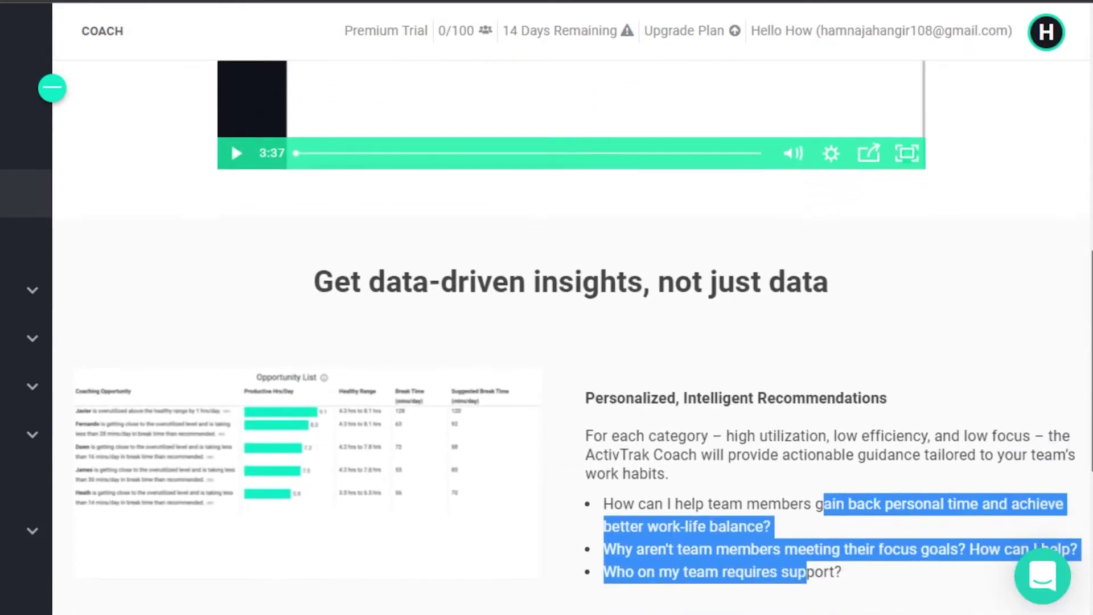
pyautogui.scroll(-3, 569, 341)
pyautogui.scroll(12, 569, 341)
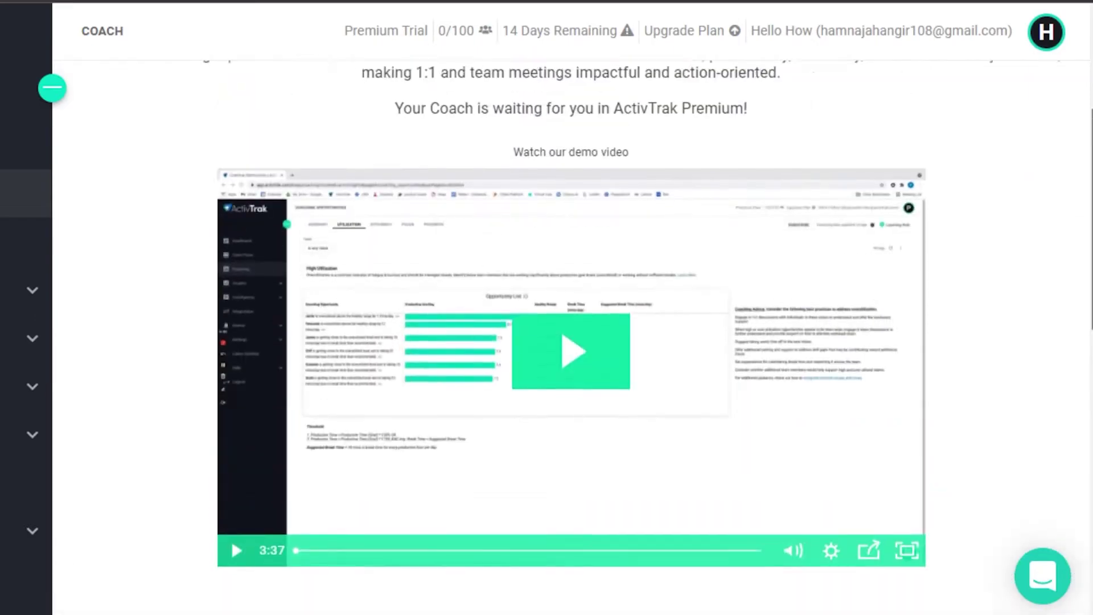
pyautogui.scroll(4, 573, 136)
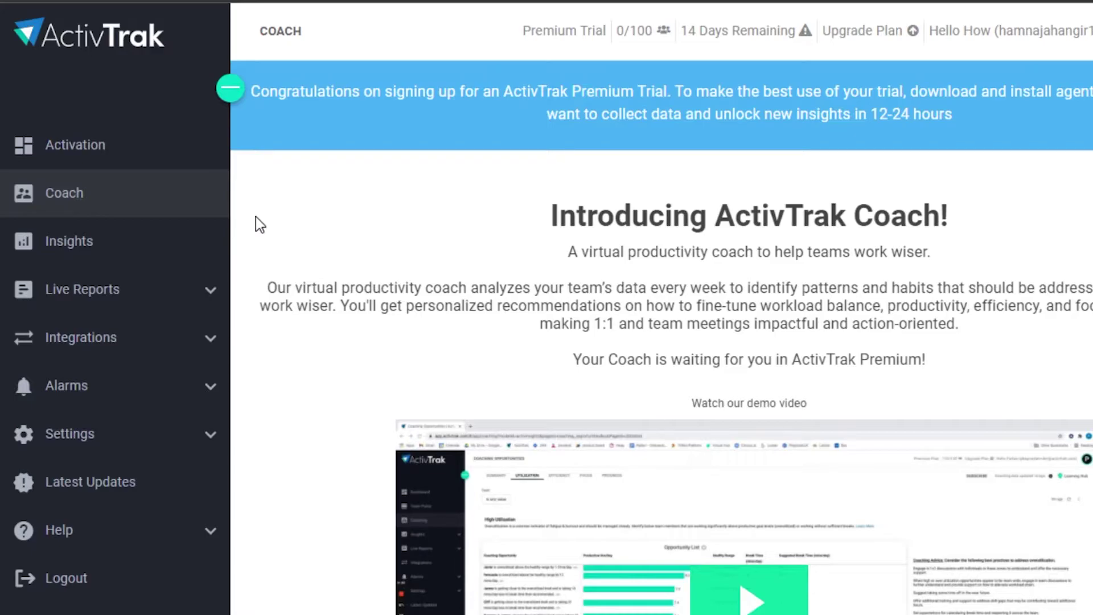
# Open Insights and scroll to its Premium 'What's included' list and back
pyautogui.click(102, 263)
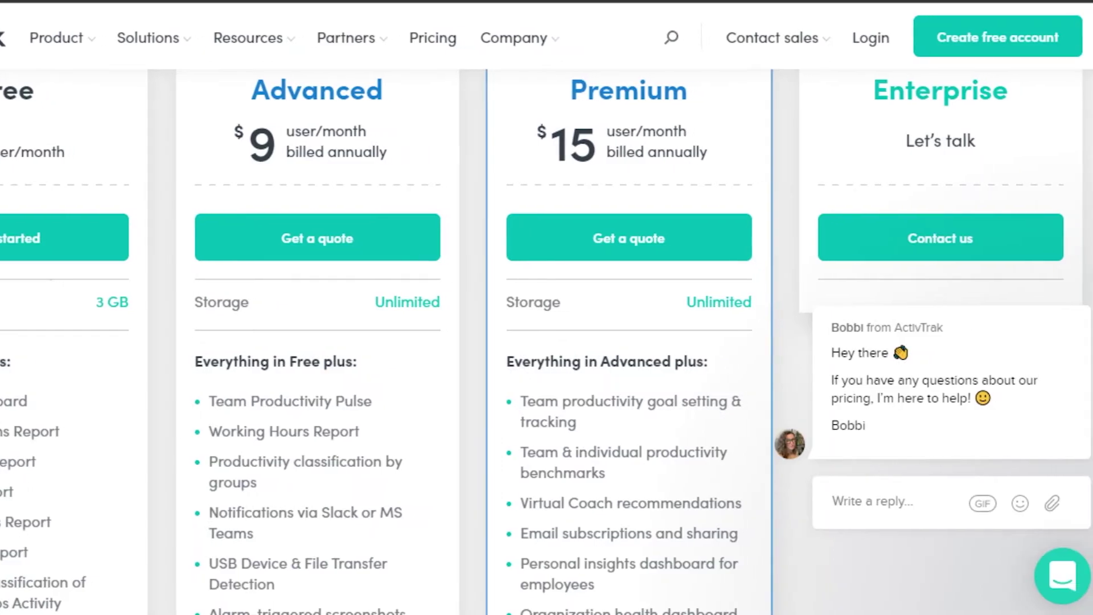
pyautogui.moveTo(346, 37)
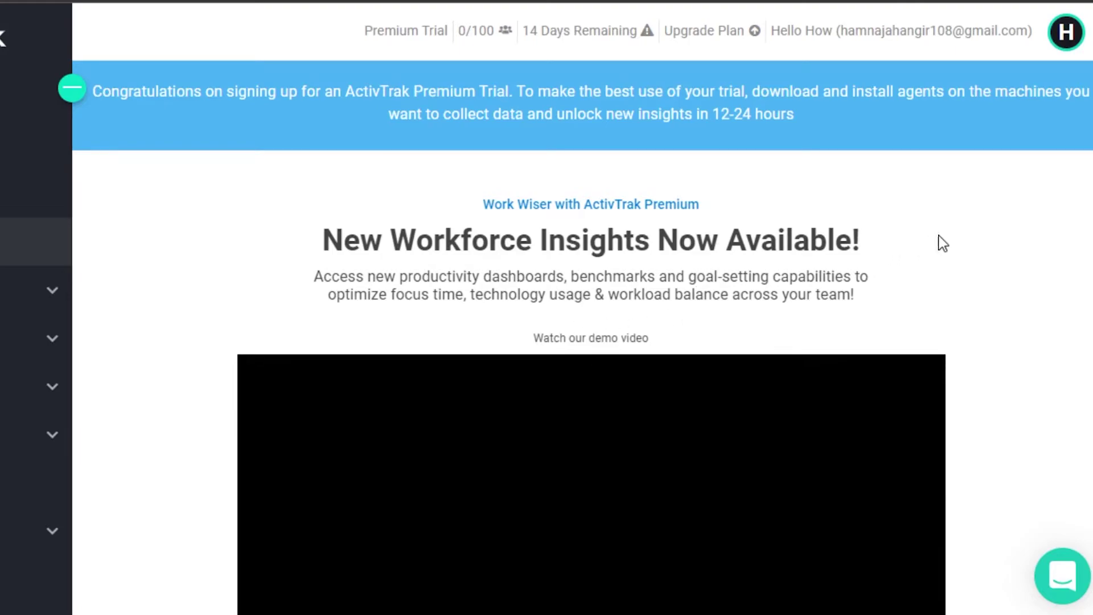
pyautogui.scroll(-8, 583, 342)
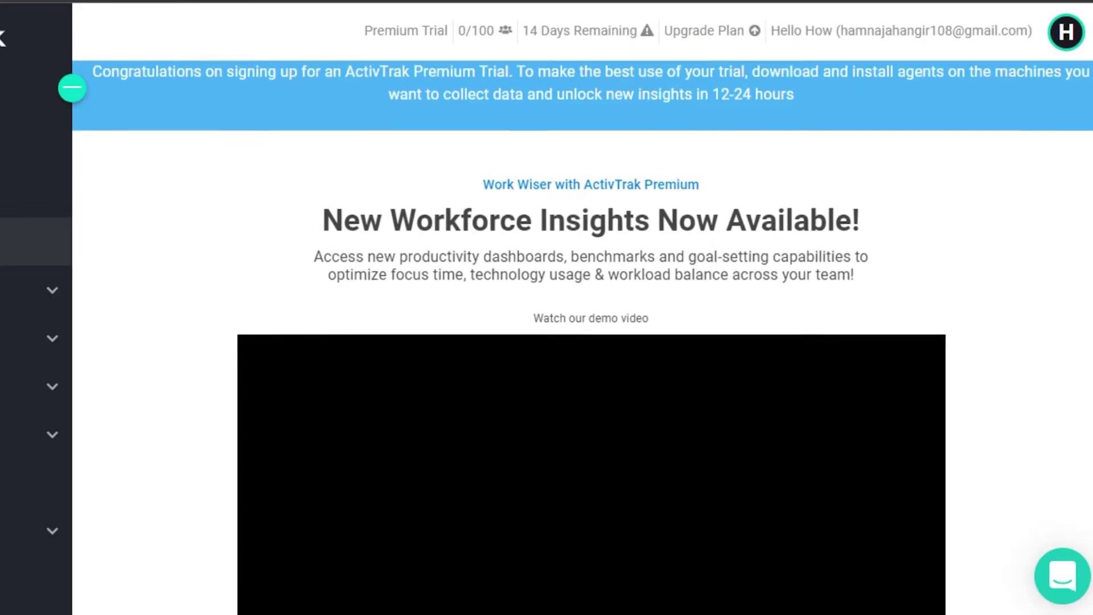
pyautogui.scroll(-3, 547, 342)
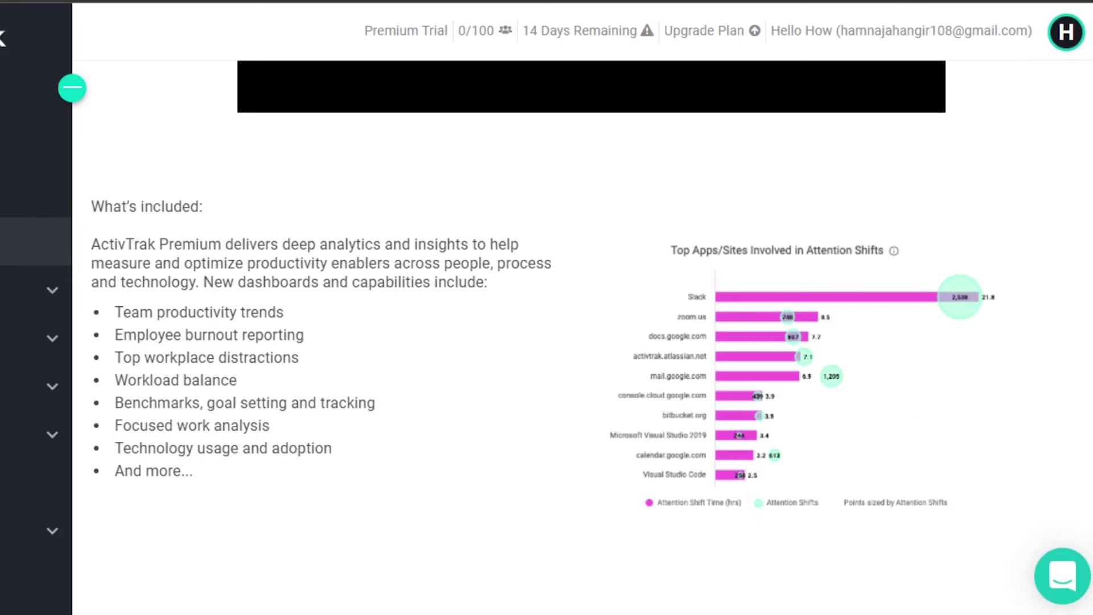
pyautogui.scroll(10, 591, 341)
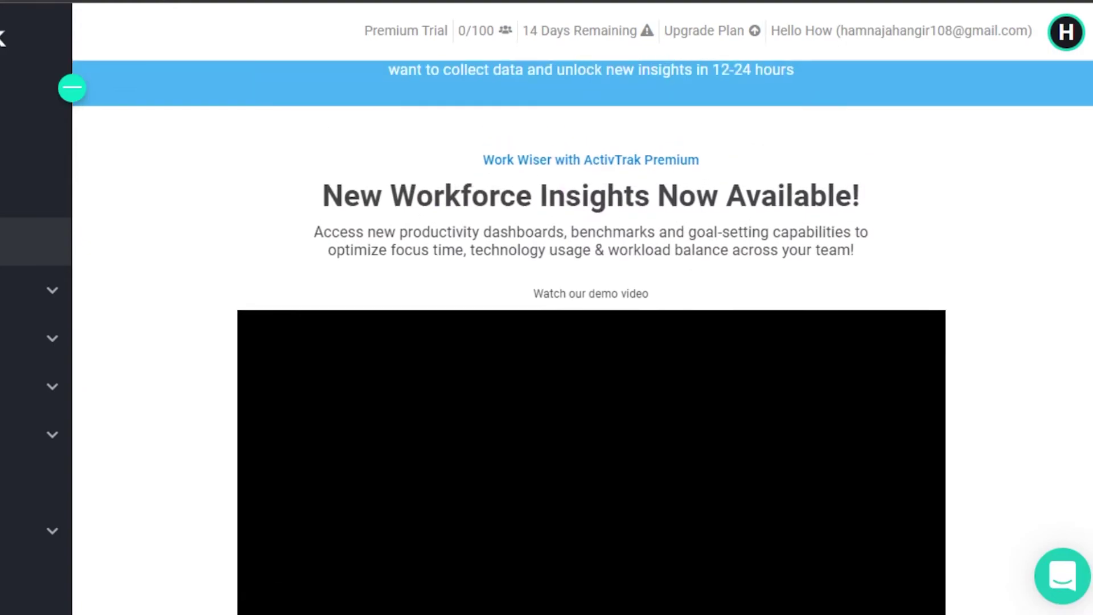
pyautogui.scroll(1, 464, 129)
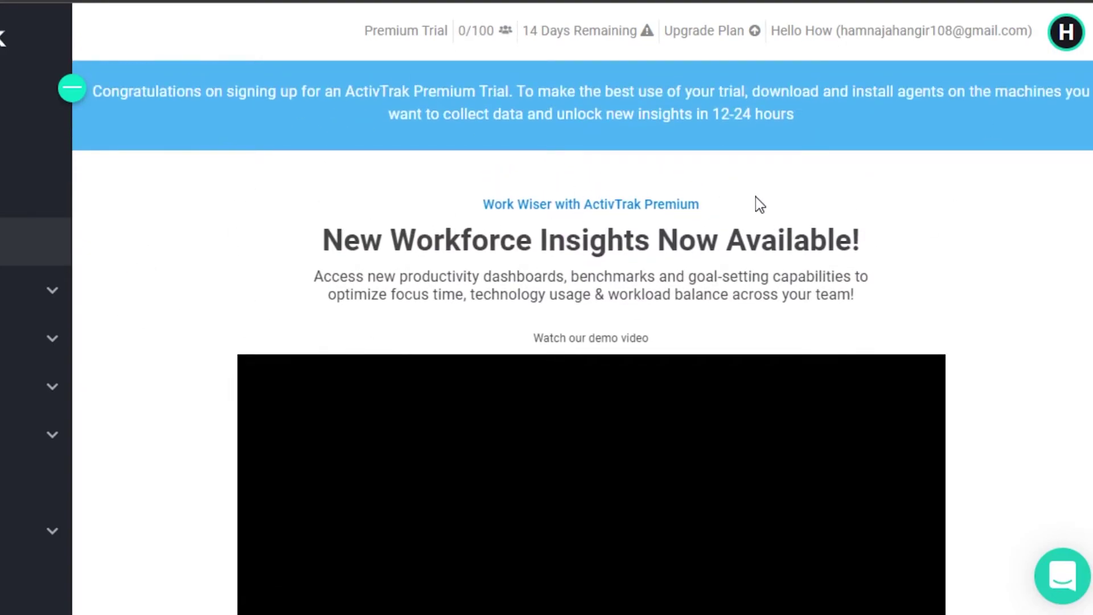
pyautogui.scroll(-10, 591, 341)
pyautogui.scroll(-1, 591, 342)
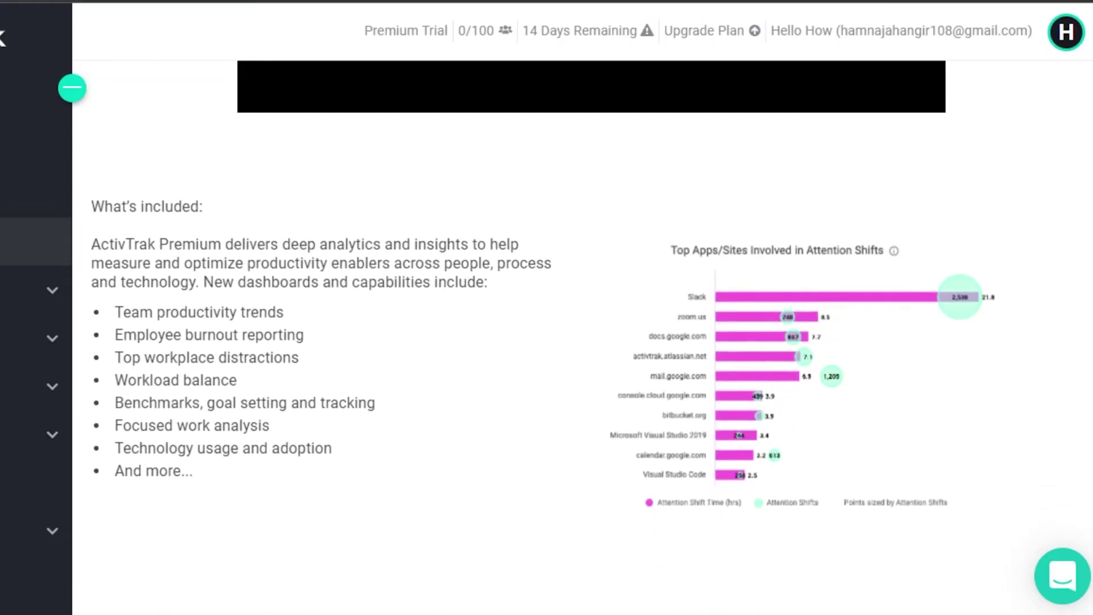
pyautogui.scroll(5, 592, 342)
# Collapse and reopen the navigation sidebar twice, leaving it expanded
pyautogui.moveTo(51, 384)
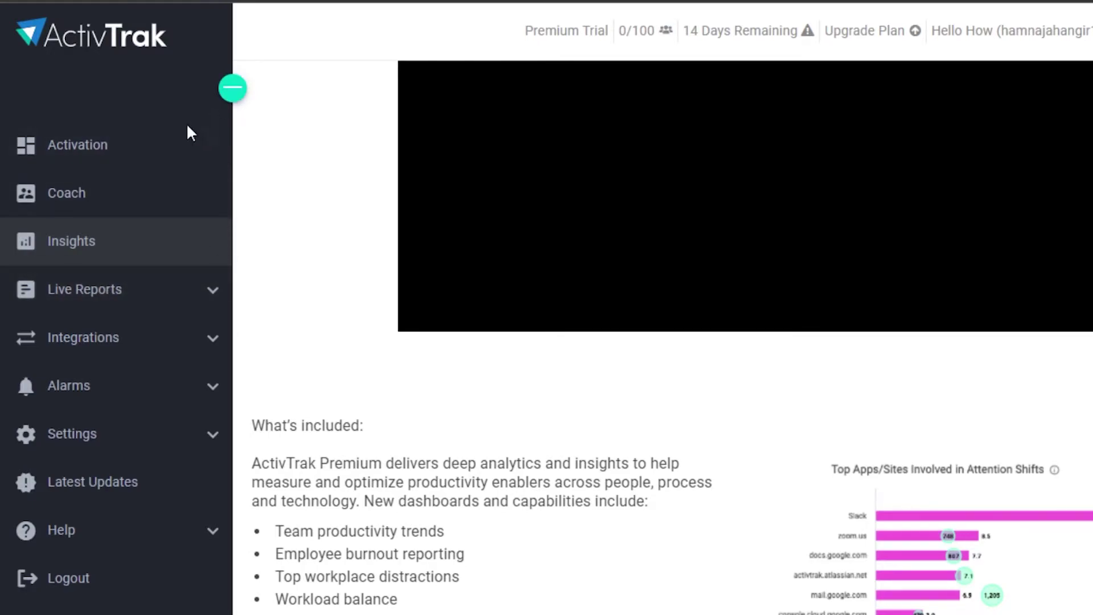
pyautogui.click(232, 88)
pyautogui.click(18, 89)
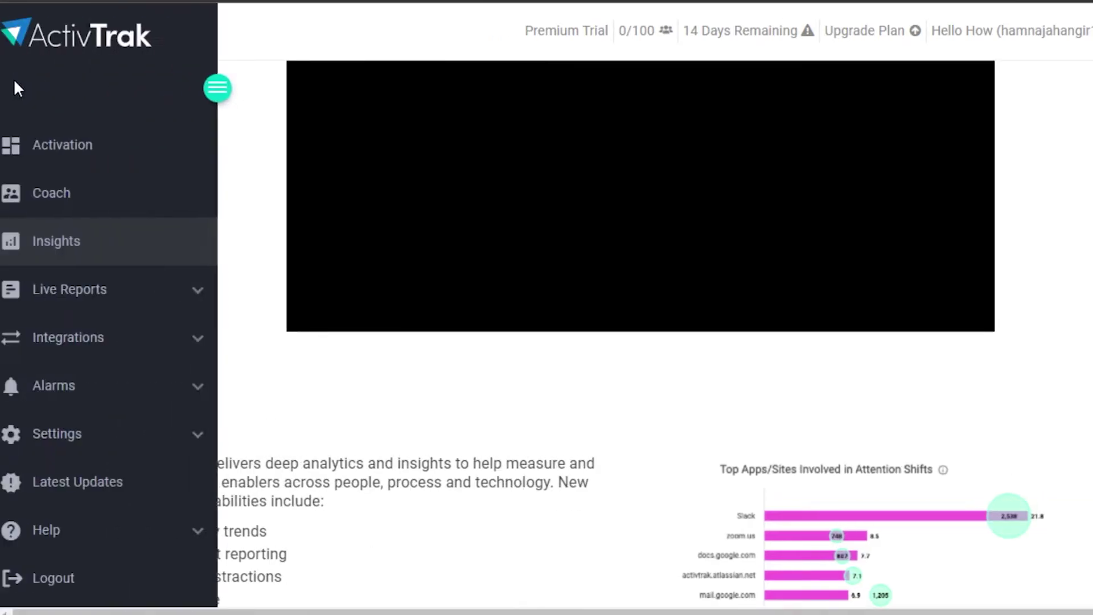
pyautogui.click(233, 89)
pyautogui.click(19, 90)
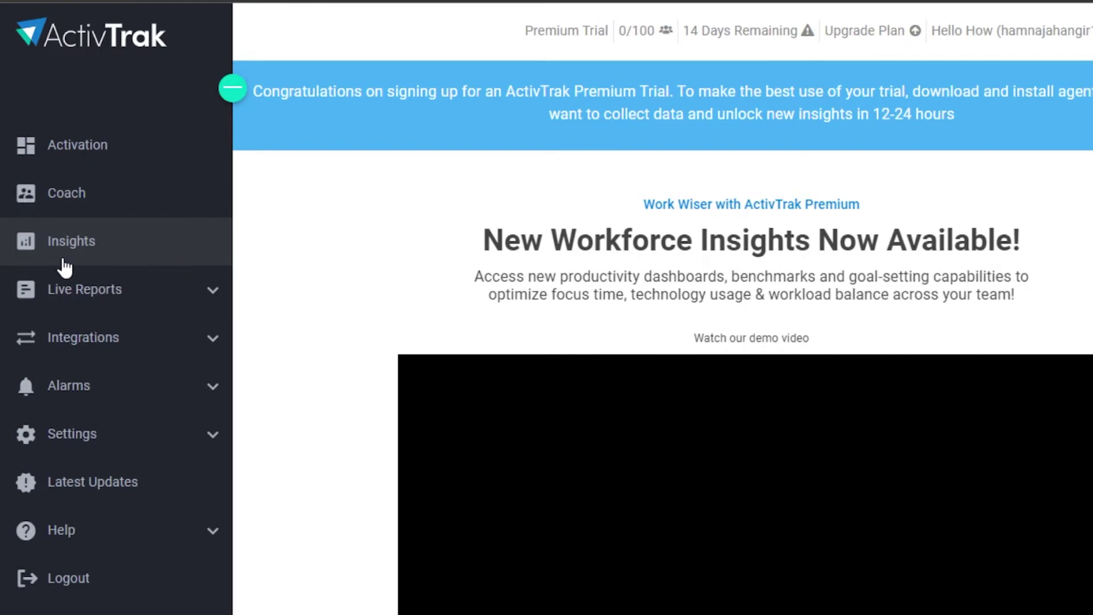
# Open Live Reports > Top Users and switch it to the Groups tab
pyautogui.click(130, 297)
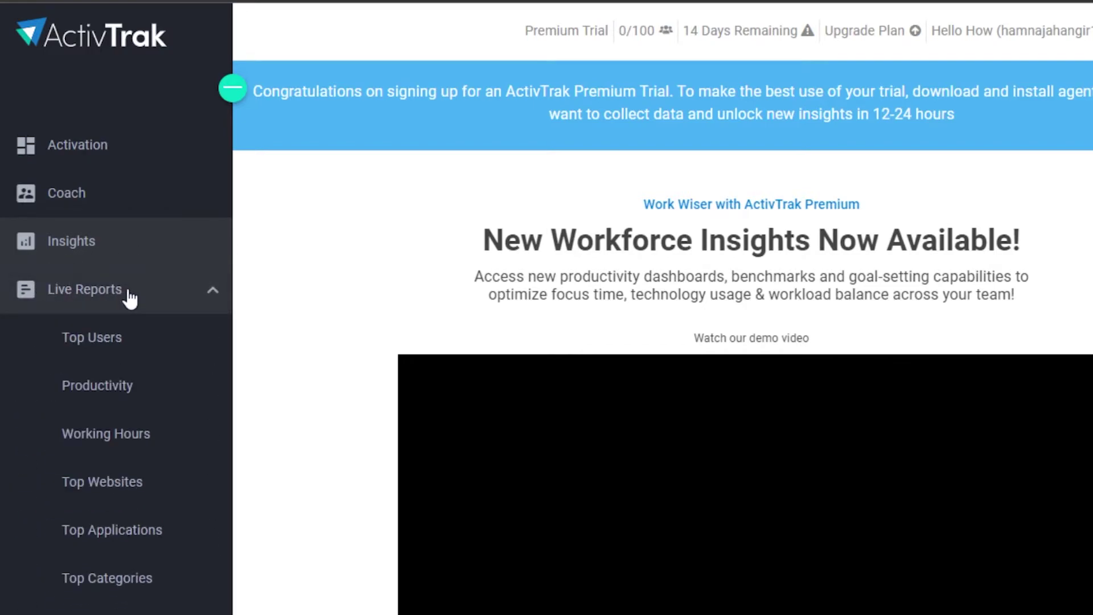
pyautogui.click(63, 348)
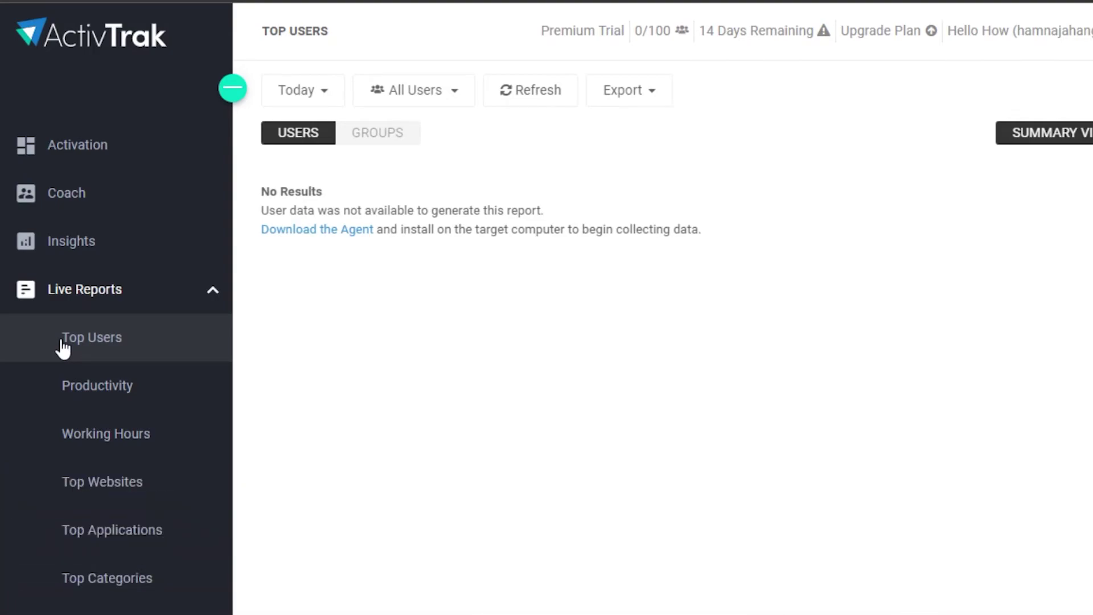
pyautogui.click(396, 136)
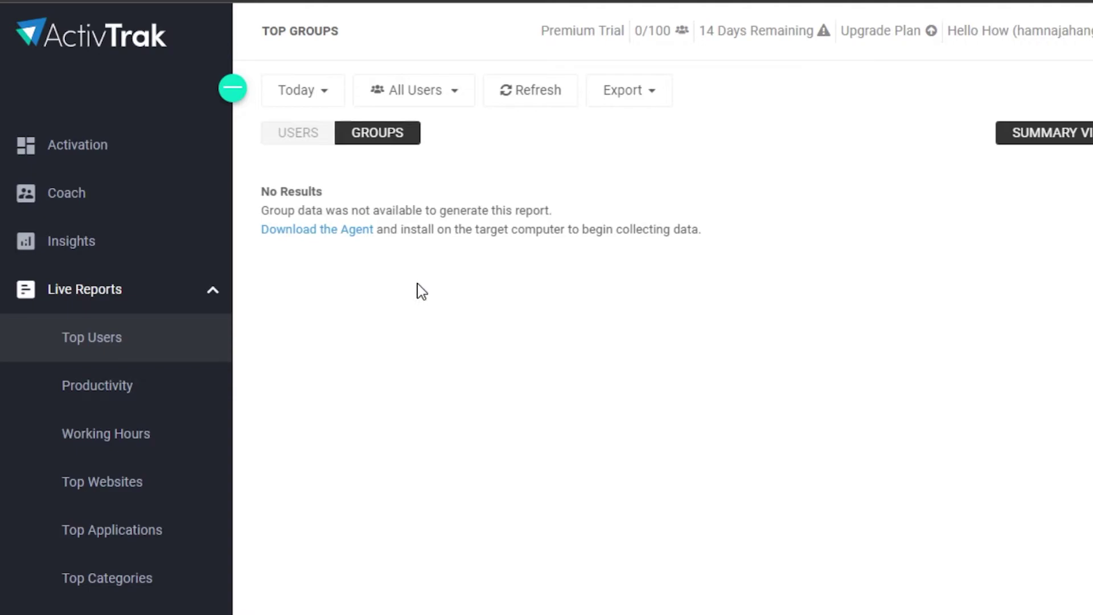
# Open the Productivity report, view it in Detailed view, then return to Summary view
pyautogui.click(129, 389)
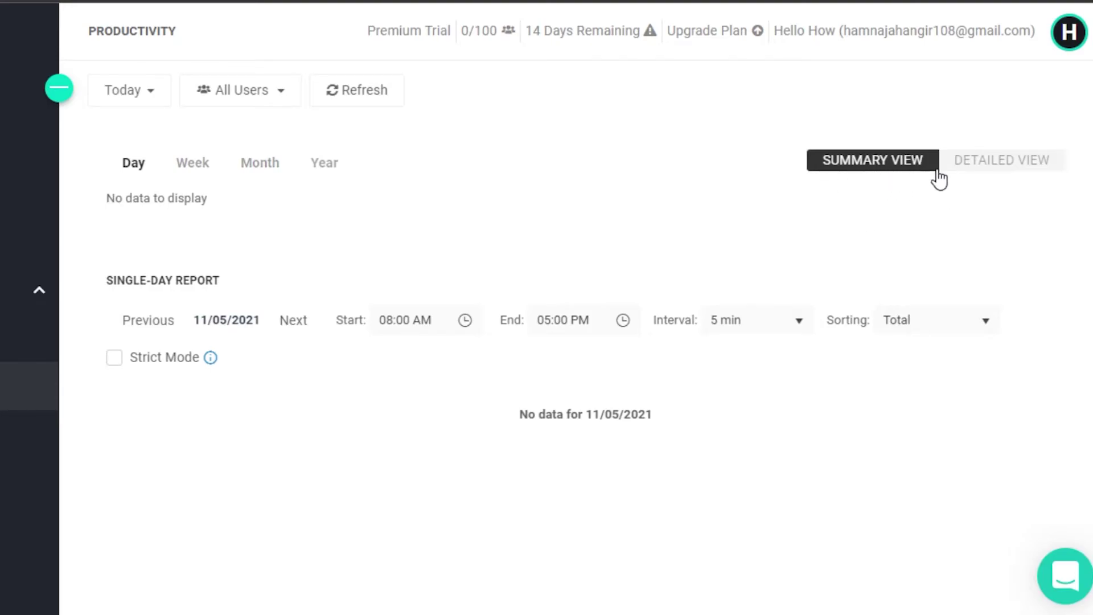
pyautogui.click(968, 173)
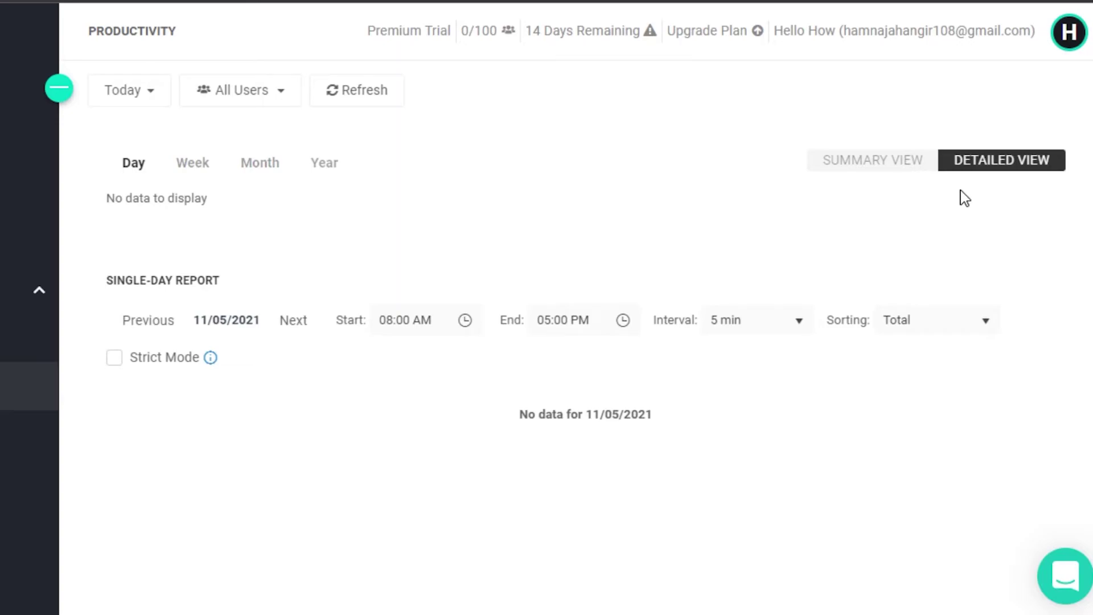
pyautogui.click(890, 167)
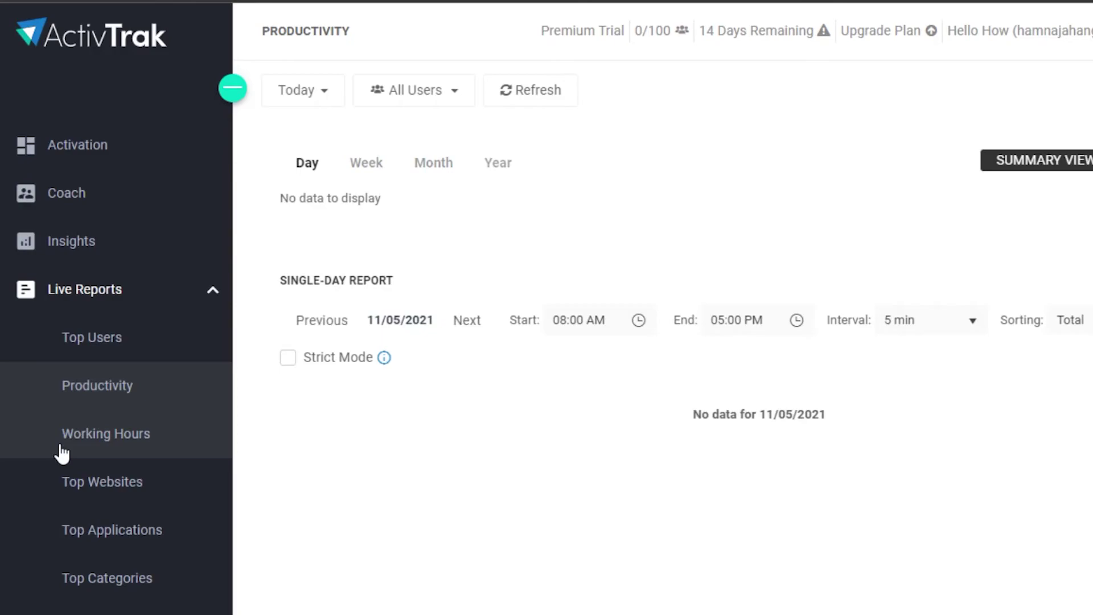
# View the Working Hours report, then the Top Websites report
pyautogui.click(63, 453)
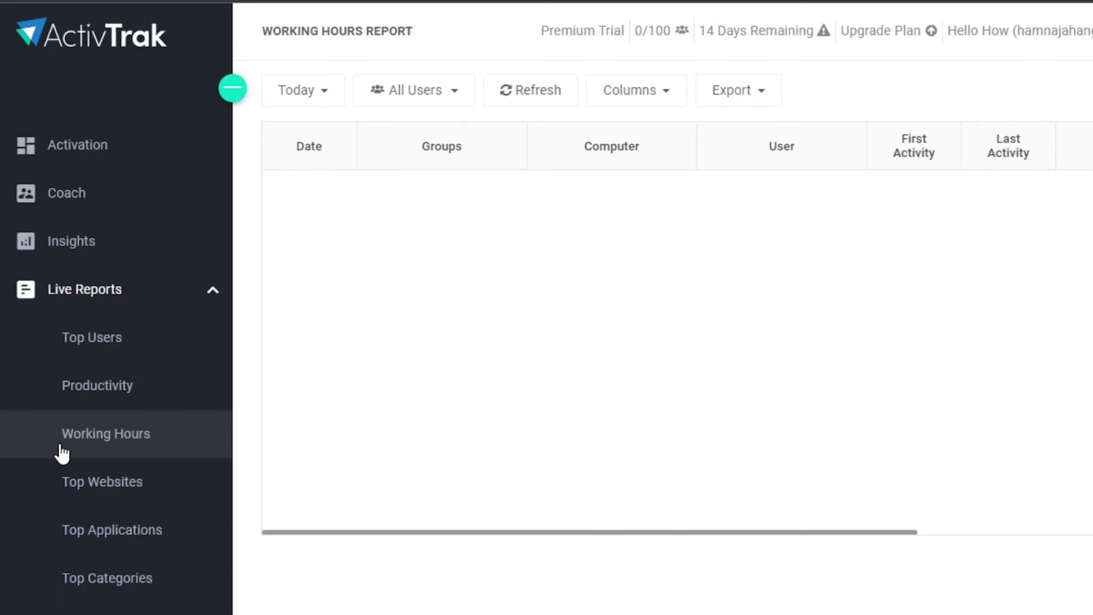
pyautogui.click(114, 489)
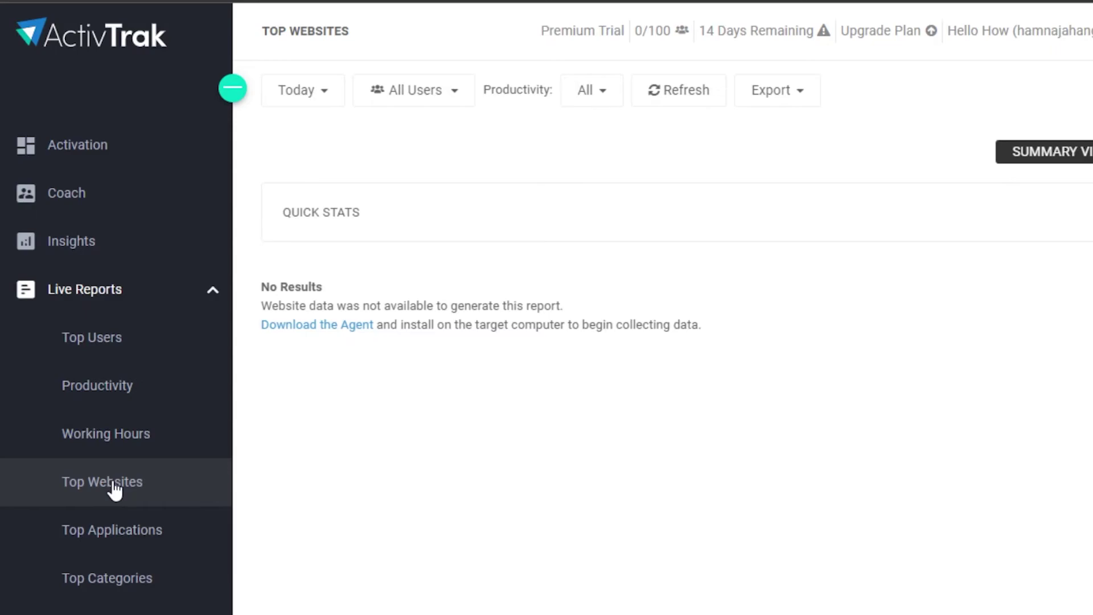
# Open the Top Applications live report
pyautogui.click(131, 548)
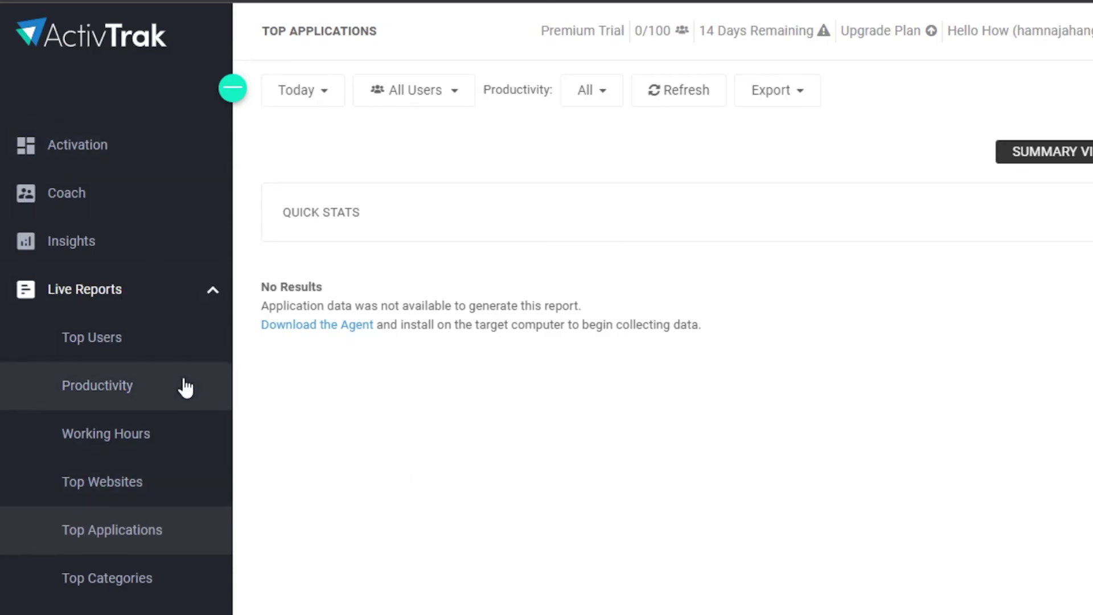
# Open the Top Categories report and expand Integrations to show Connect and Integrate
pyautogui.click(107, 578)
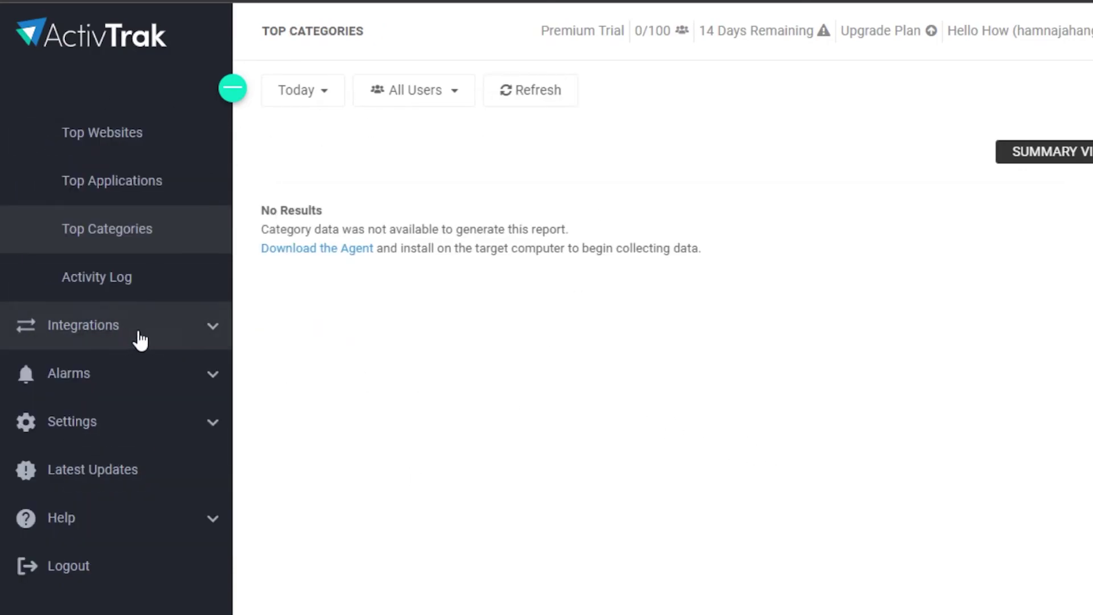
pyautogui.click(180, 327)
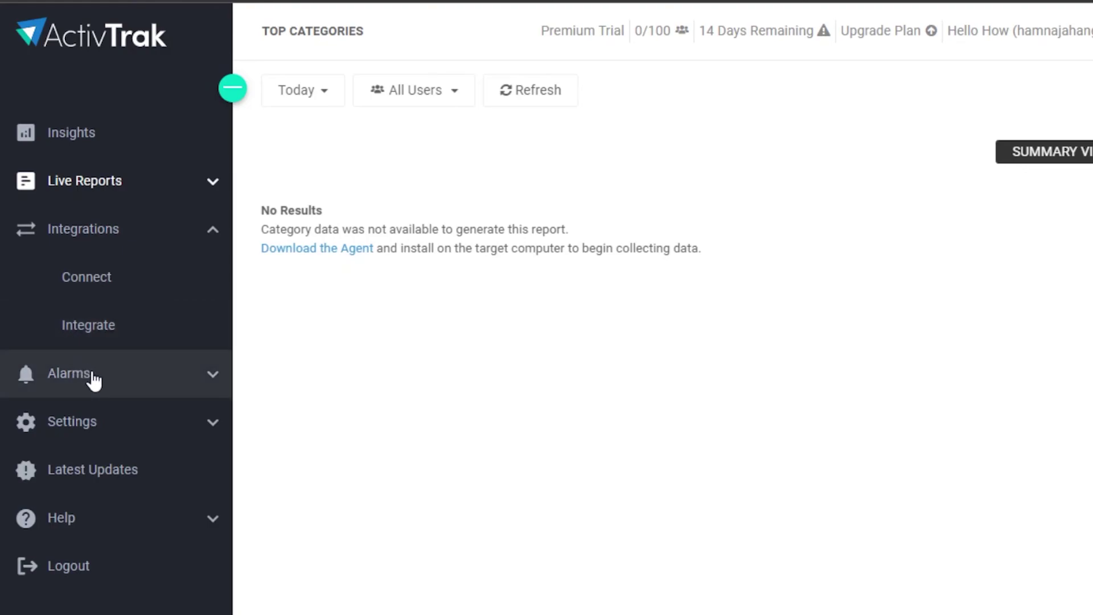
# Expand the Alarms menu and its Screenshots options in the sidebar
pyautogui.click(165, 378)
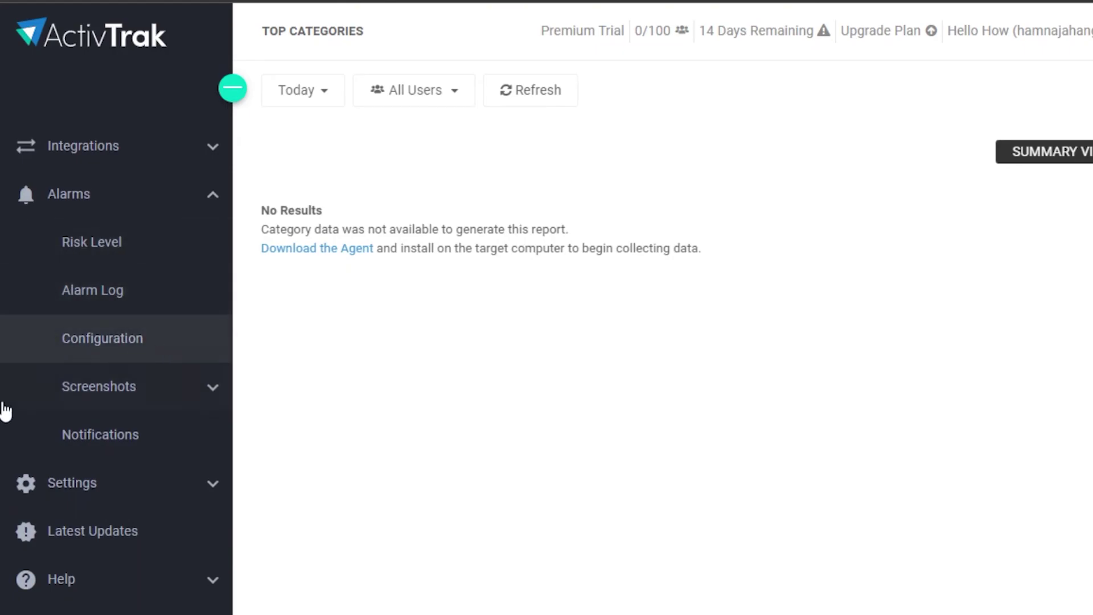
pyautogui.click(188, 386)
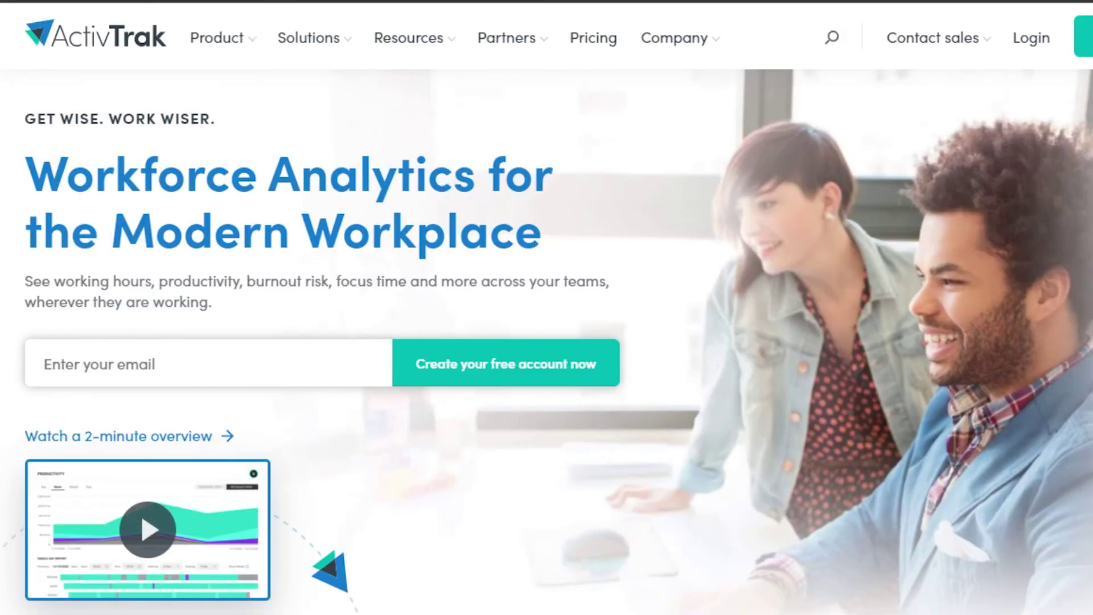
pyautogui.scroll(-20, 547, 341)
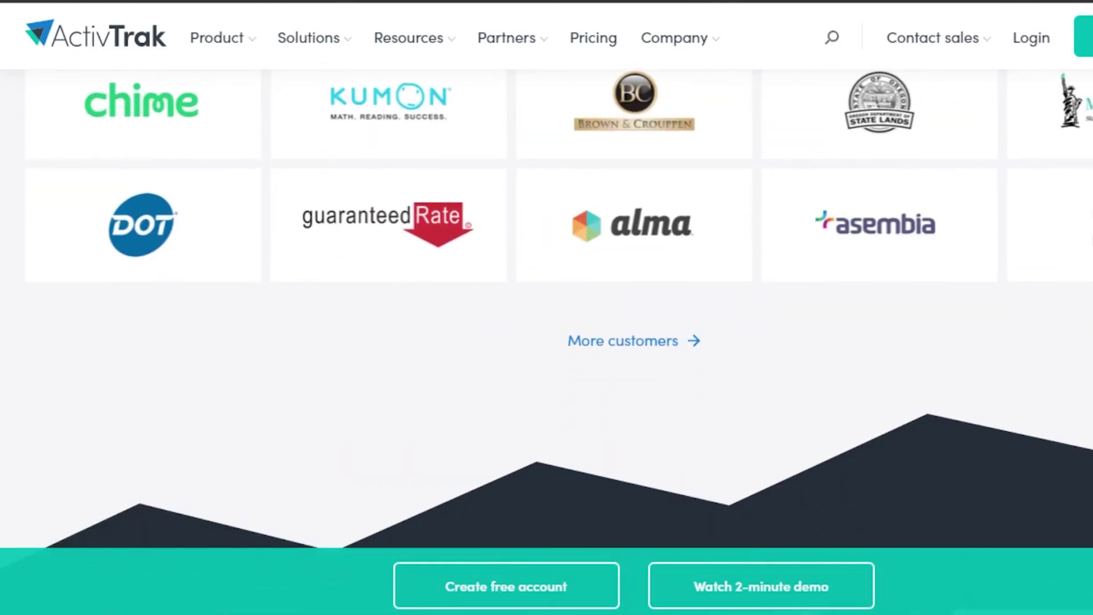
pyautogui.scroll(-5, 546, 341)
pyautogui.scroll(10, 547, 341)
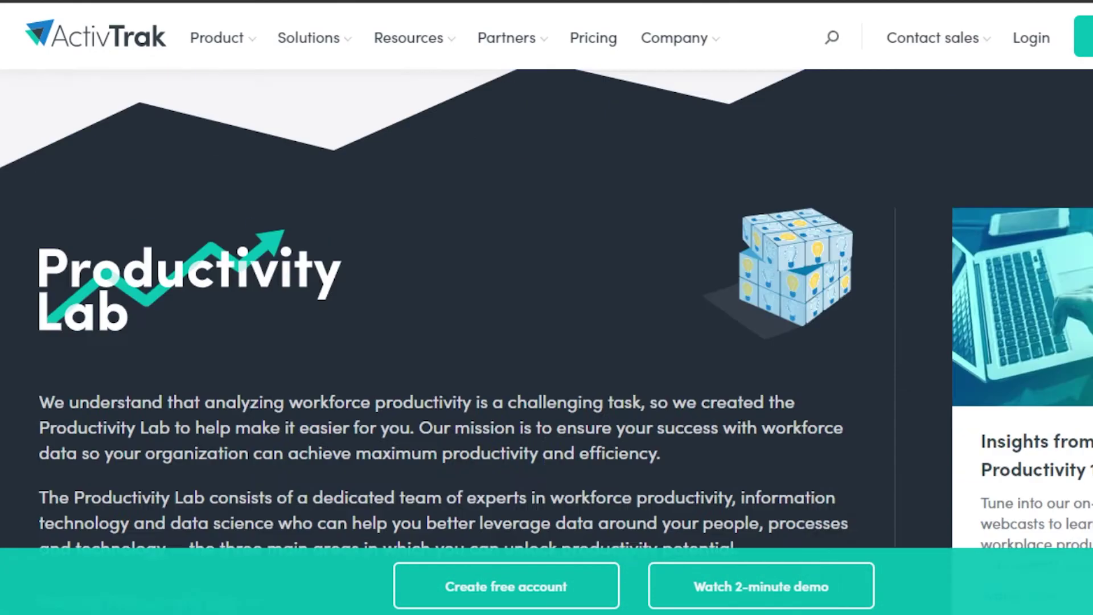
pyautogui.scroll(8, 547, 342)
pyautogui.scroll(-11, 547, 342)
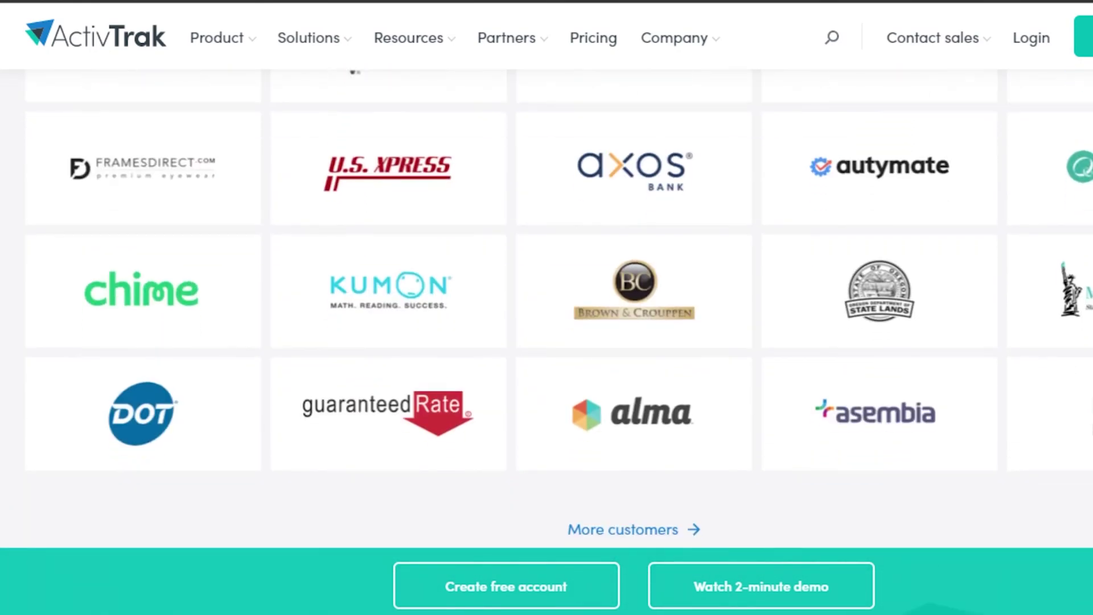
pyautogui.scroll(2, 546, 342)
pyautogui.scroll(3, 547, 342)
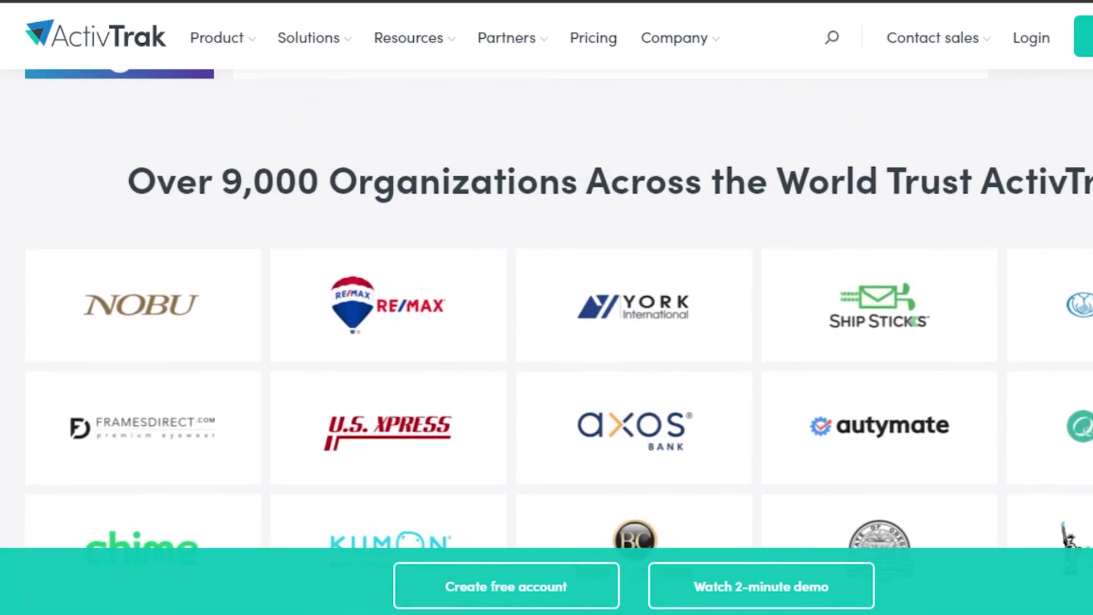
pyautogui.scroll(-6, 547, 342)
pyautogui.scroll(3, 546, 341)
pyautogui.scroll(-8, 546, 341)
pyautogui.scroll(-10, 547, 342)
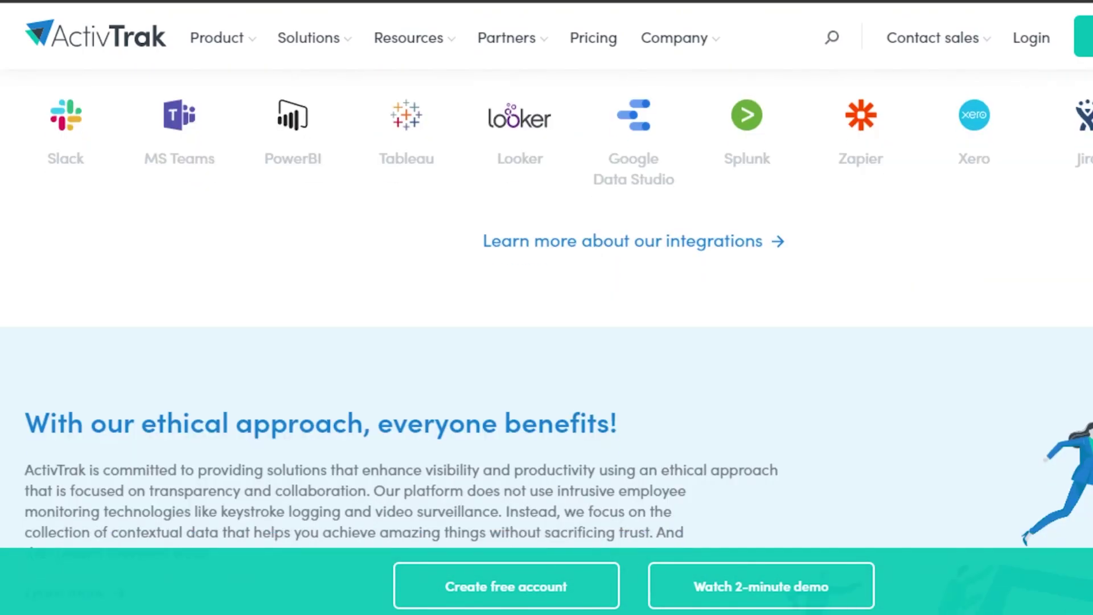
pyautogui.scroll(-12, 547, 342)
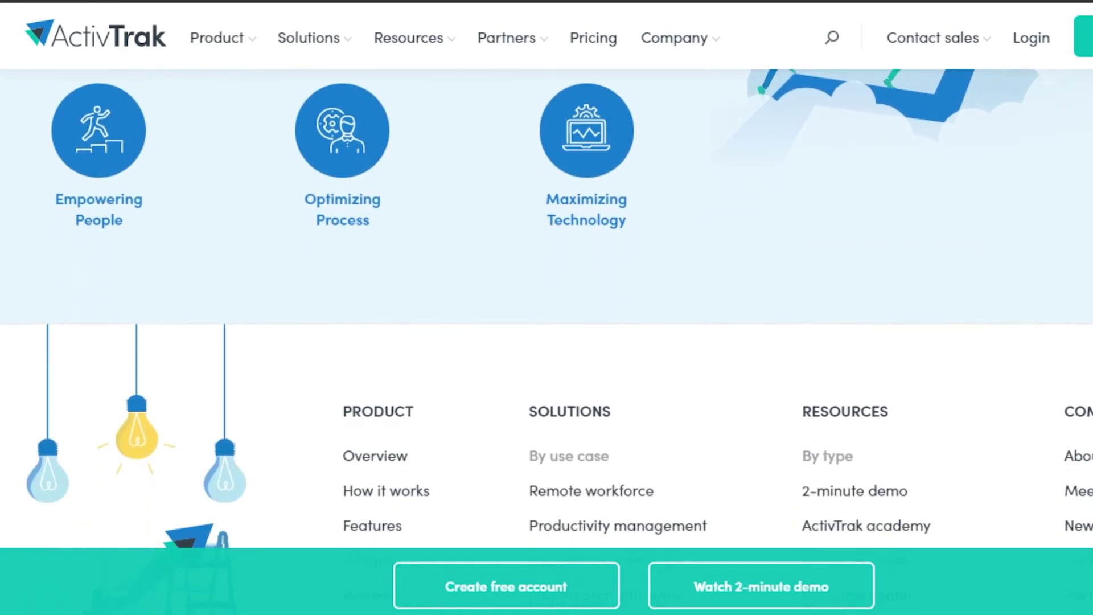
pyautogui.scroll(1, 546, 341)
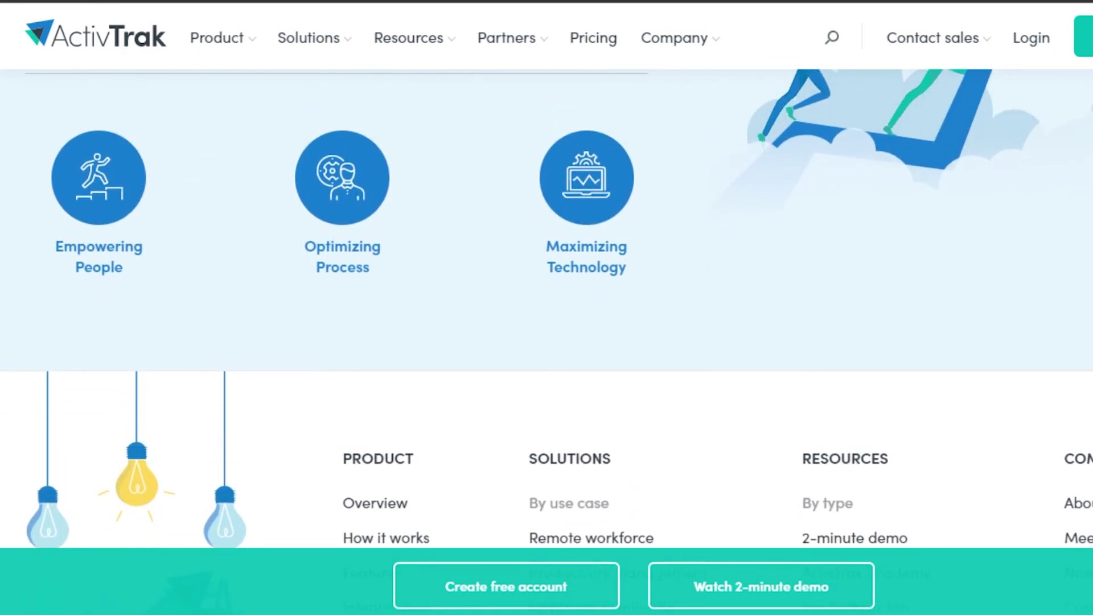
pyautogui.scroll(-6, 547, 342)
pyautogui.scroll(12, 546, 341)
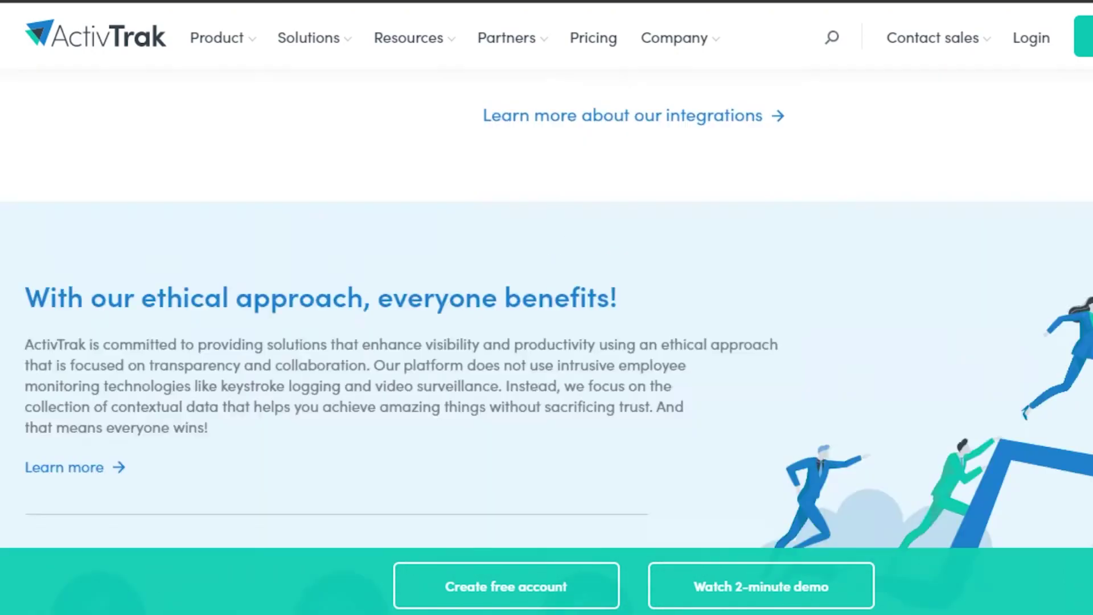
pyautogui.scroll(20, 242, 289)
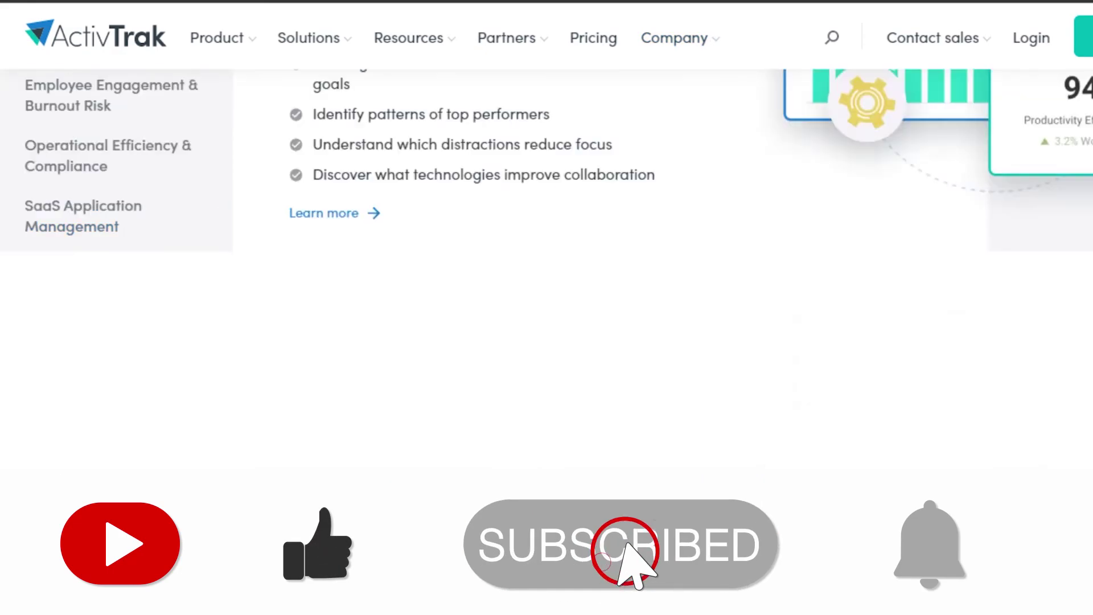
pyautogui.scroll(-20, 547, 268)
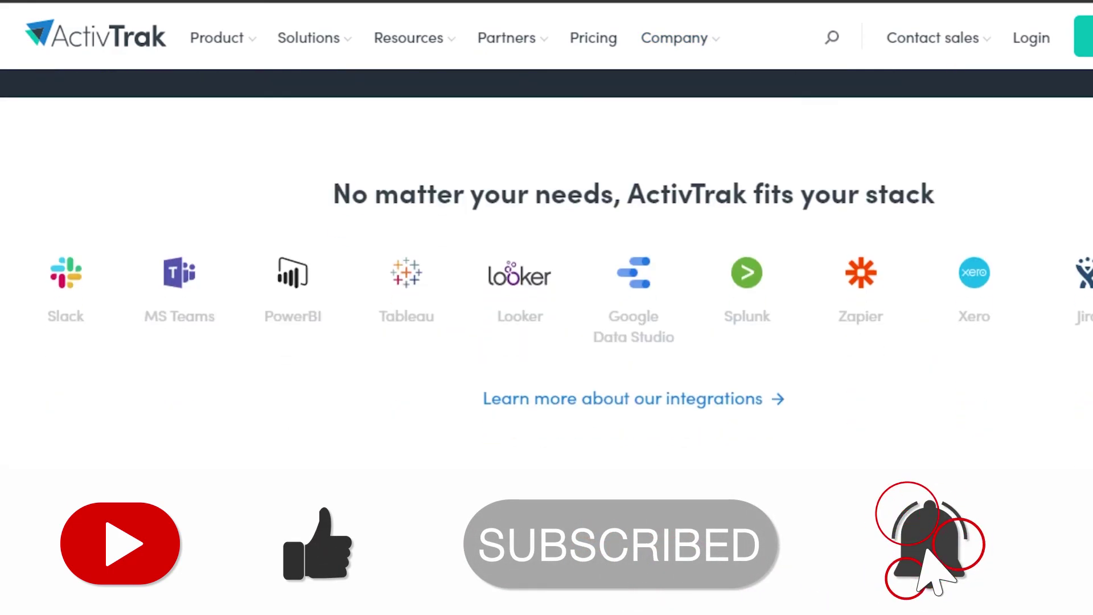
pyautogui.scroll(-10, 547, 285)
pyautogui.scroll(5, 547, 284)
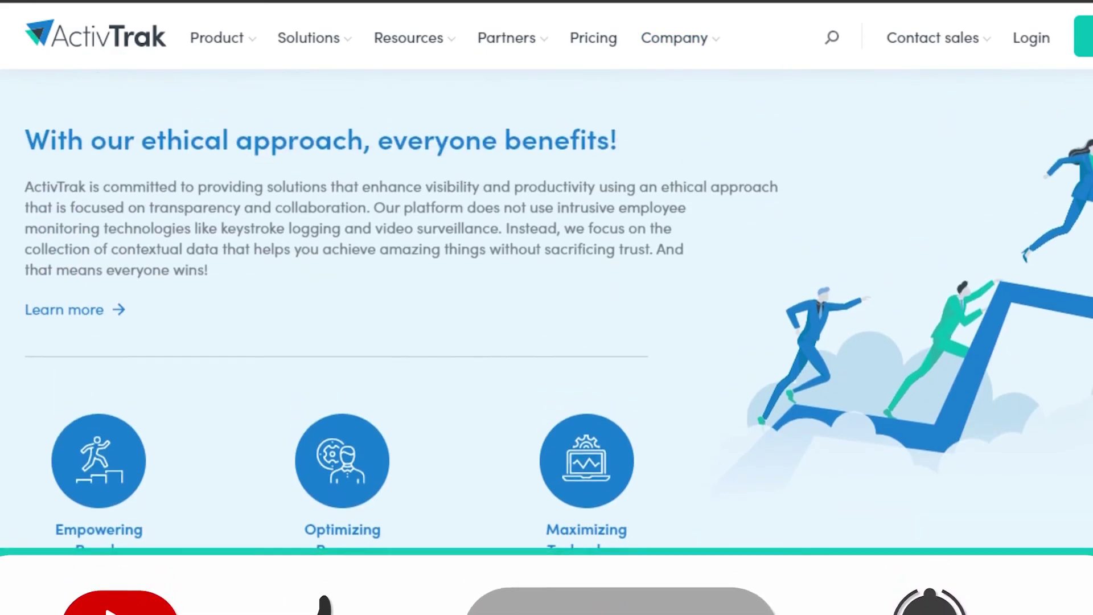
pyautogui.scroll(20, 547, 307)
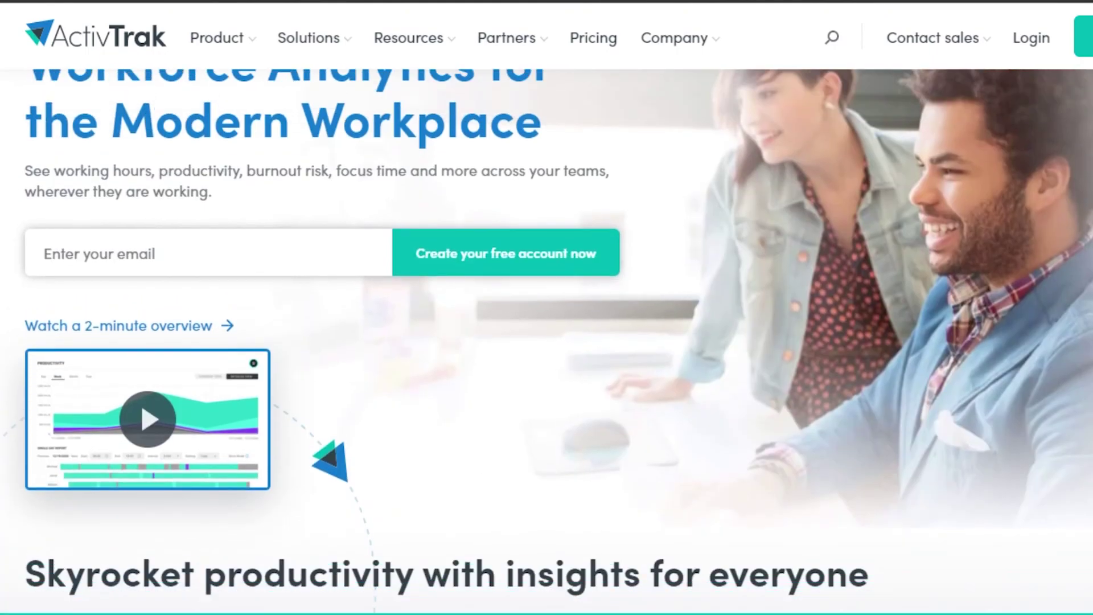